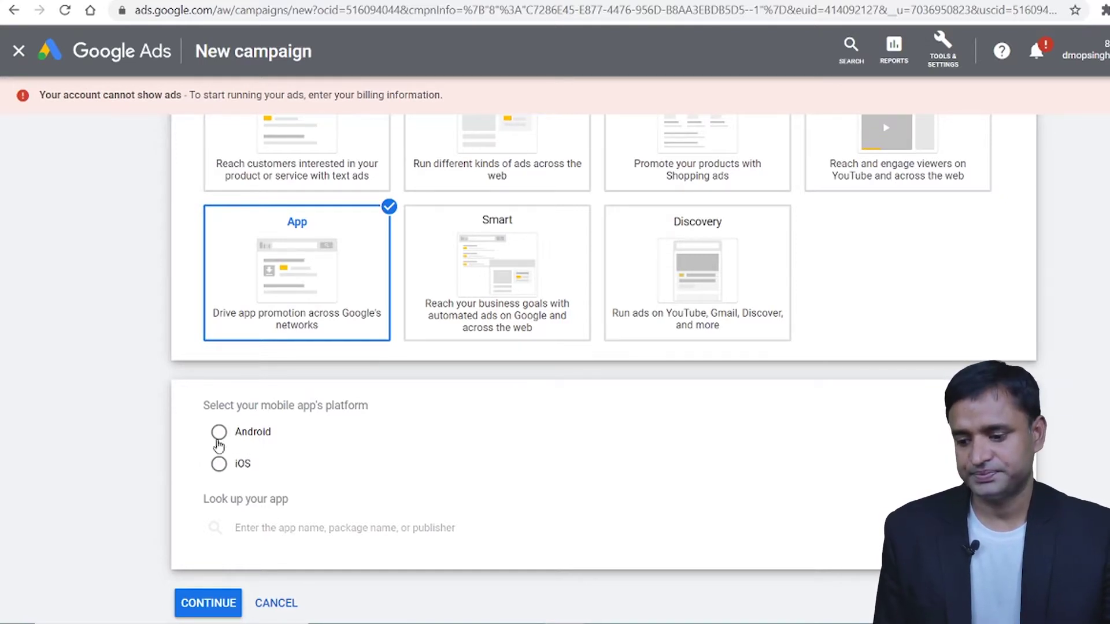
Choose the Android platform, look up "mate", select the app Top Likes for Instagram Photo Spliter, and continue to the campaign settings.
{"action": "left_click", "coordinate": [219, 432]}
{"action": "left_click", "coordinate": [324, 526]}
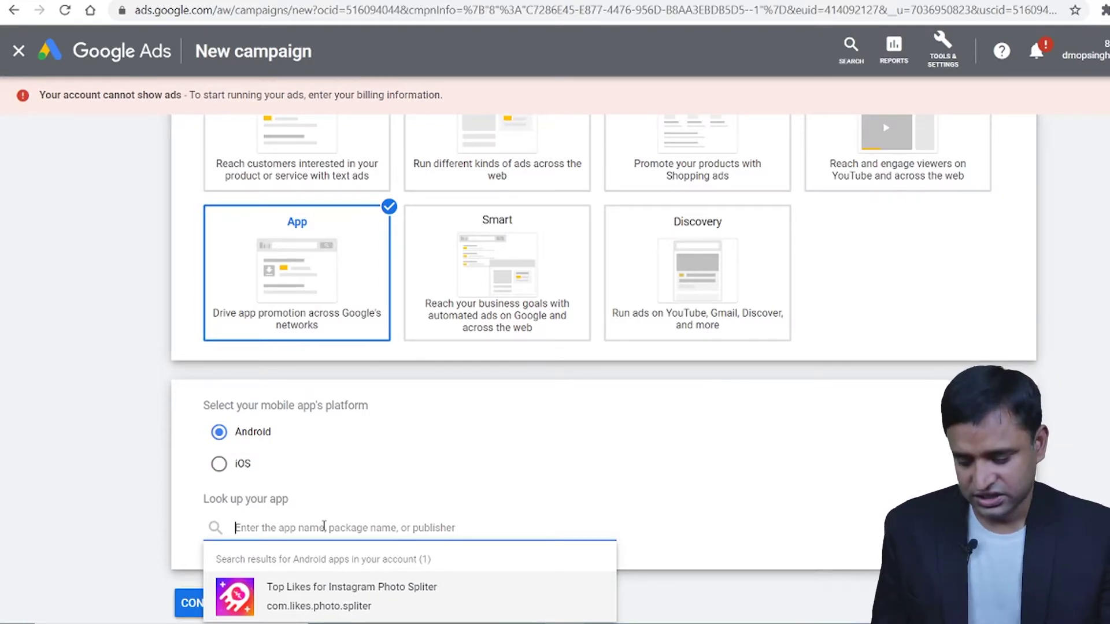
{"action": "type", "text": "mate"}
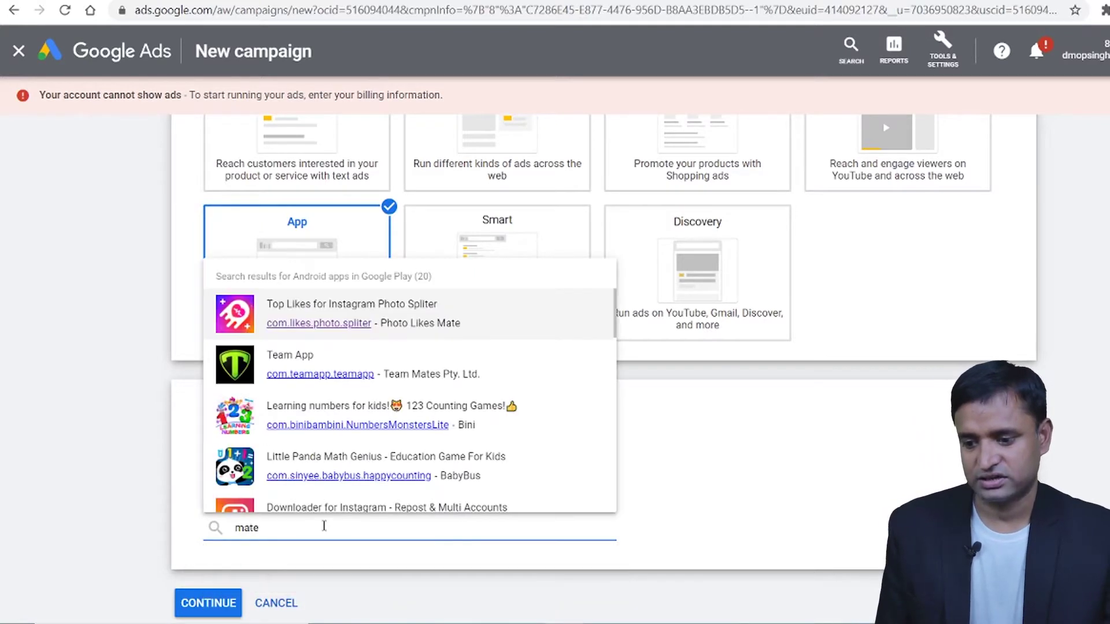
{"action": "left_click", "coordinate": [297, 315]}
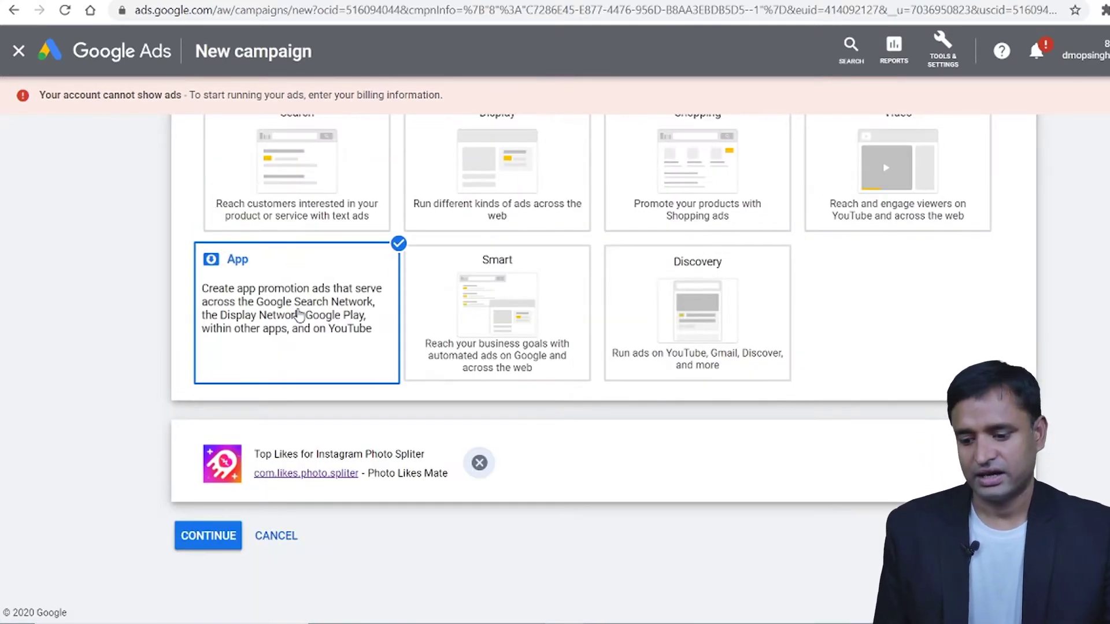
{"action": "left_click", "coordinate": [208, 536]}
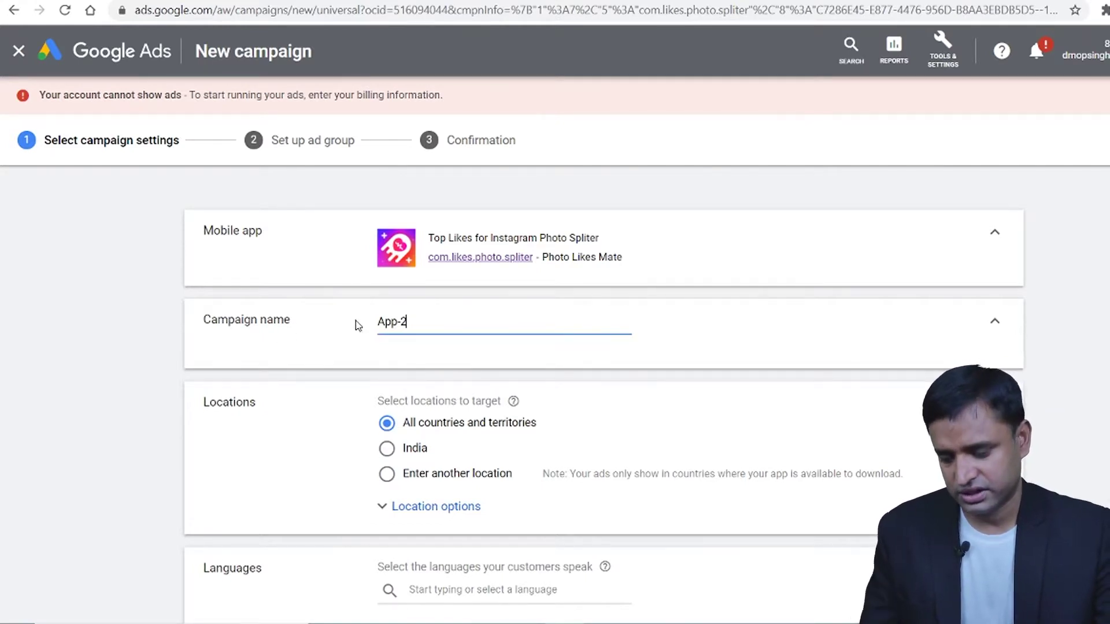
Name the campaign "test App-2" and set its average daily budget to ₹500.
{"action": "left_click", "coordinate": [378, 321]}
{"action": "type", "text": "test"}
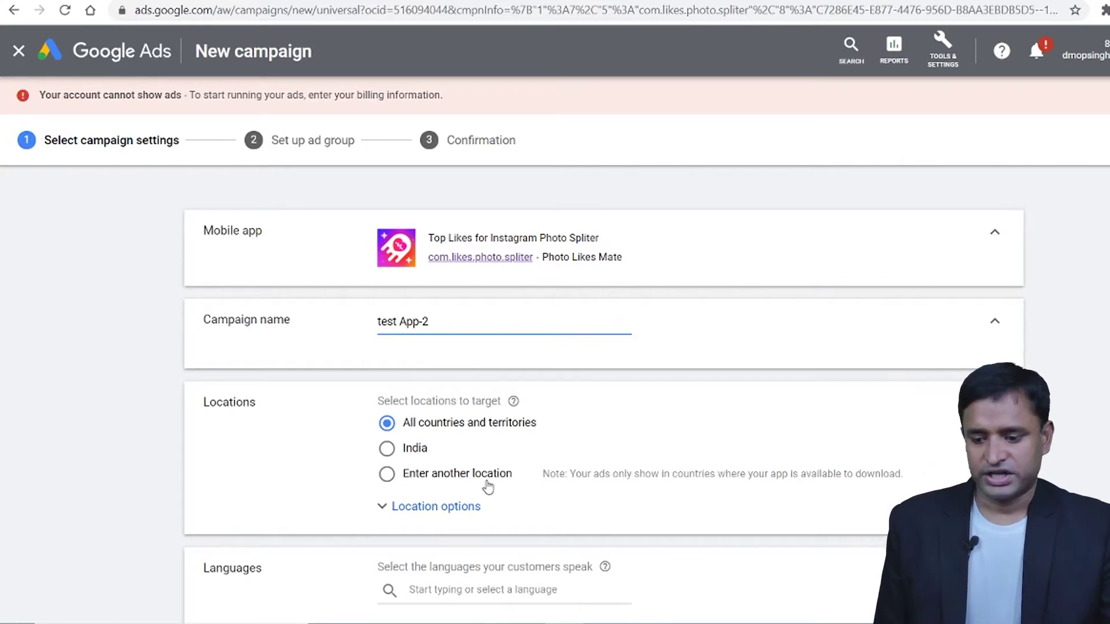
{"action": "scroll", "coordinate": [657, 435], "scroll_direction": "down", "scroll_amount": 3}
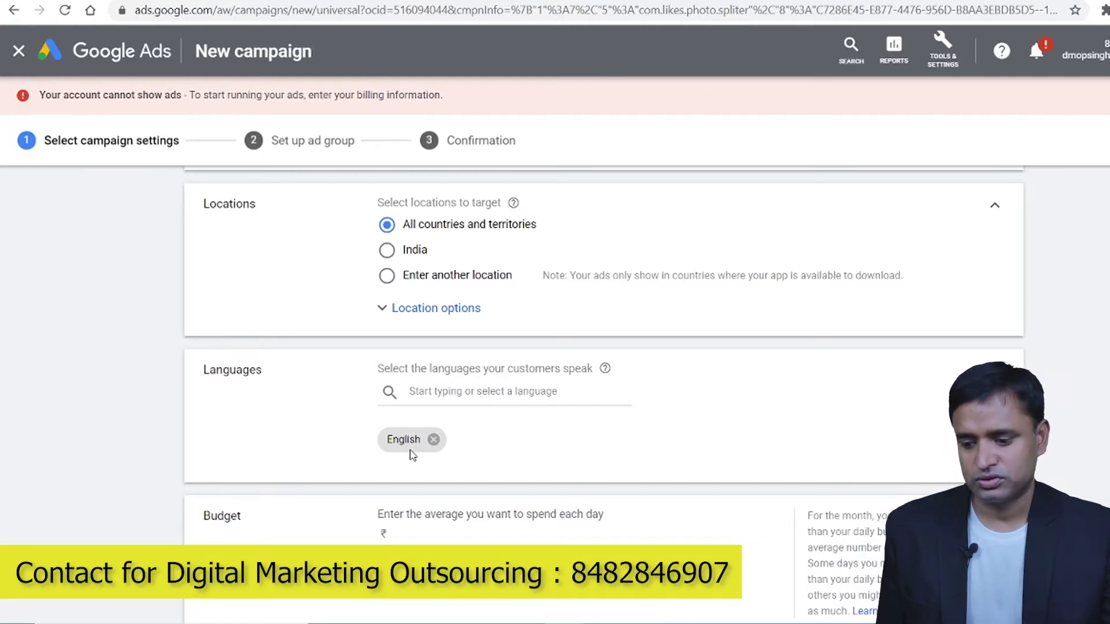
{"action": "scroll", "coordinate": [412, 455], "scroll_direction": "down", "scroll_amount": 3}
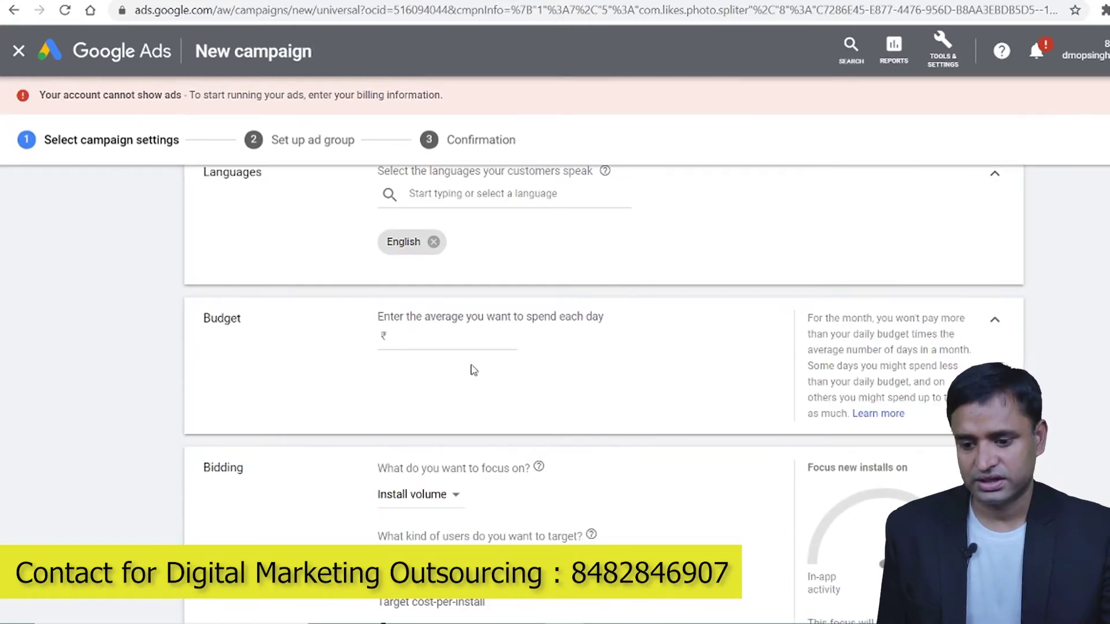
{"action": "left_click", "coordinate": [434, 342]}
{"action": "type", "text": "500"}
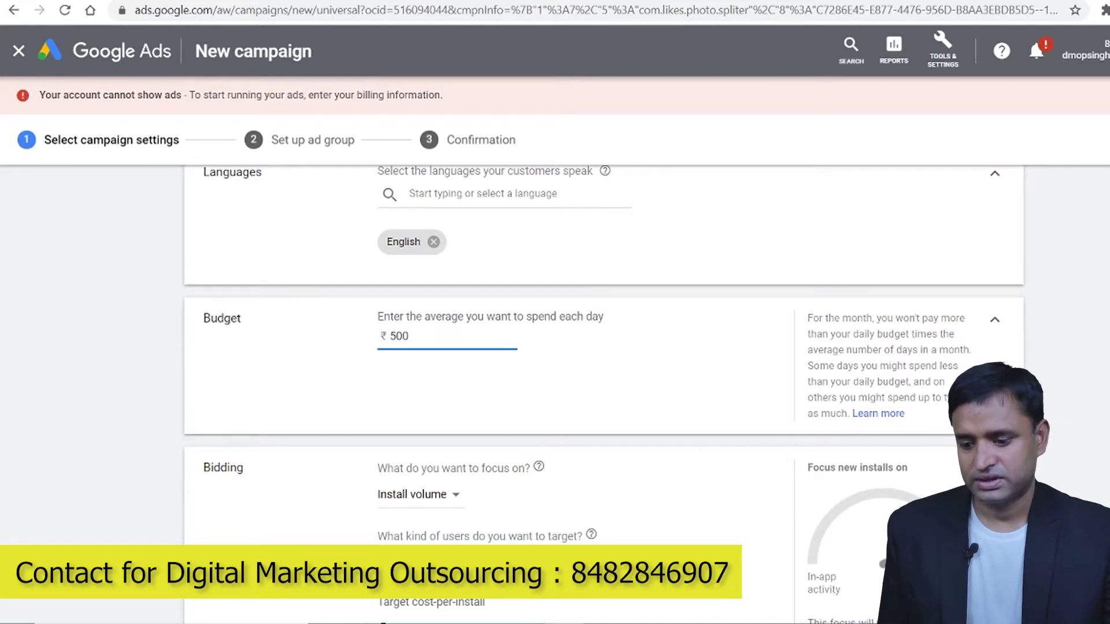
{"action": "left_click", "coordinate": [673, 363]}
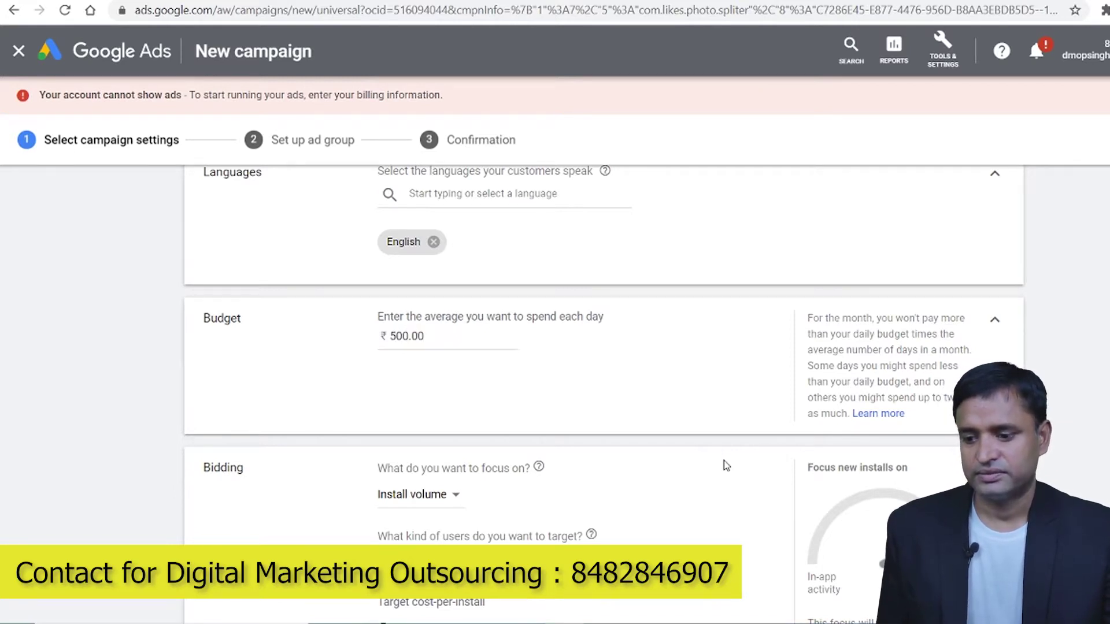
Choose Install volume as the bidding focus and All users as the kind of users to target.
{"action": "scroll", "coordinate": [723, 466], "scroll_direction": "down", "scroll_amount": 3}
{"action": "left_click", "coordinate": [448, 298]}
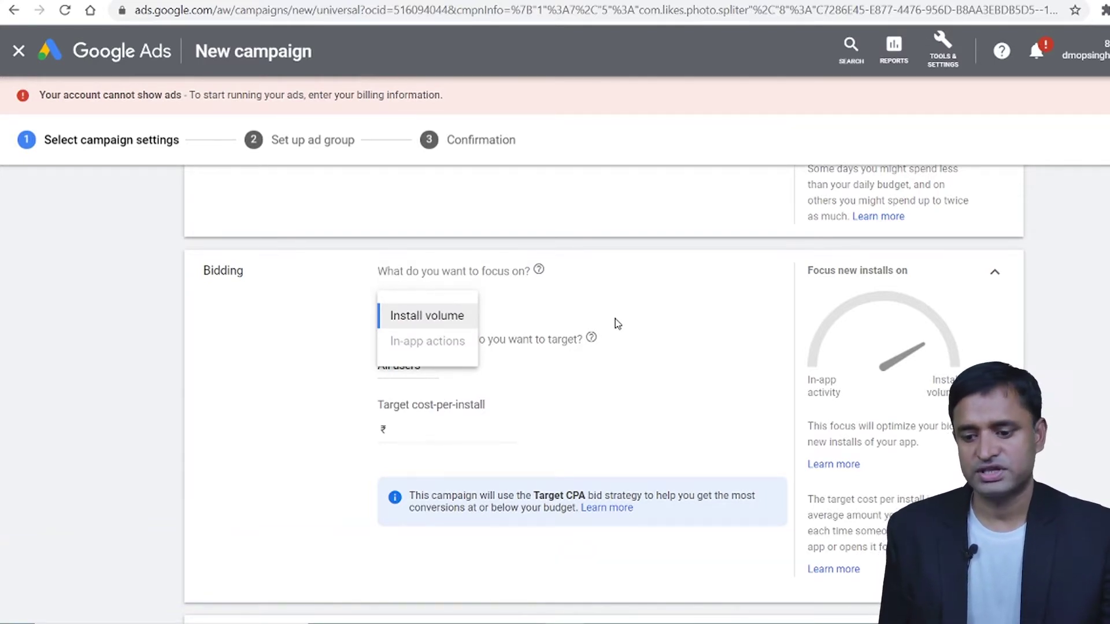
{"action": "left_click", "coordinate": [430, 325]}
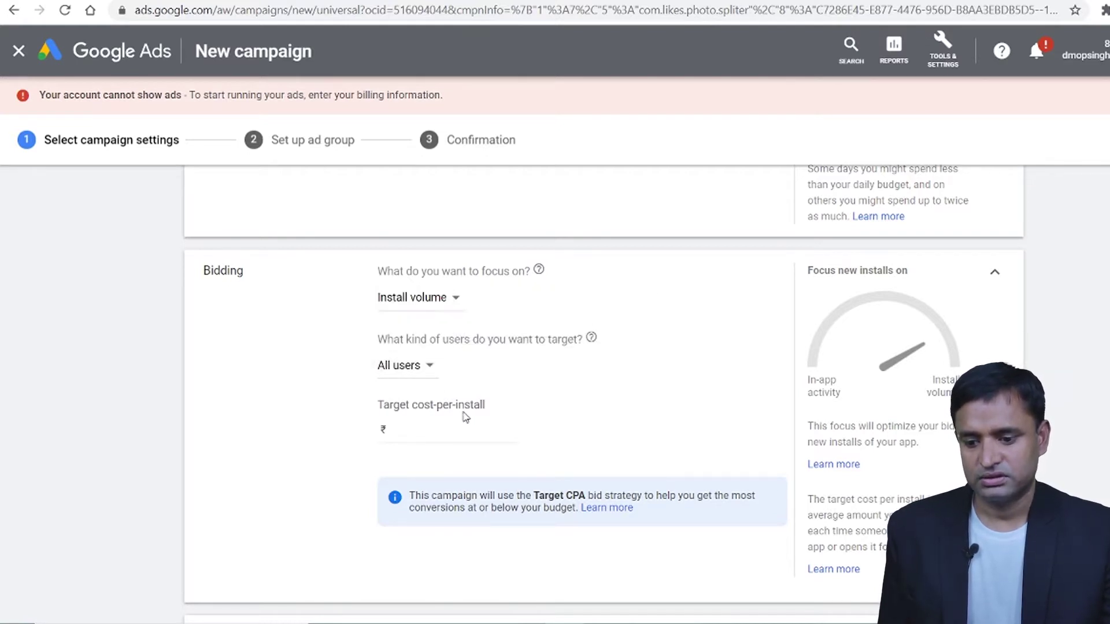
{"action": "left_click", "coordinate": [427, 365]}
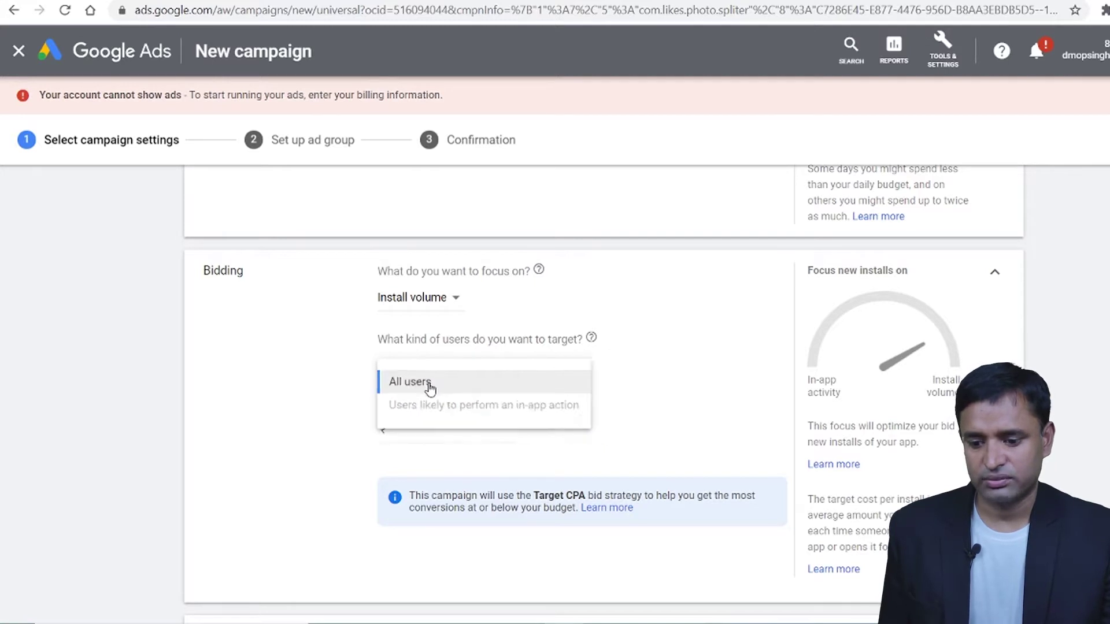
{"action": "left_click", "coordinate": [429, 384]}
{"action": "left_click_drag", "start_coordinate": [373, 404], "coordinate": [488, 411]}
{"action": "left_click", "coordinate": [544, 409]}
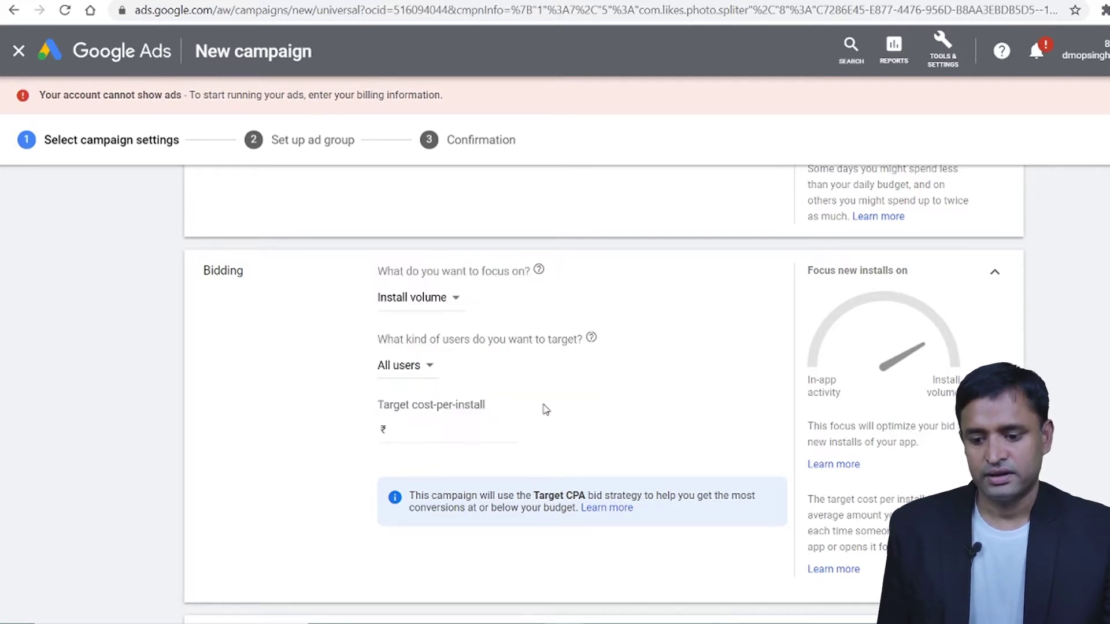
Set the campaign's target cost-per-install to ₹1.
{"action": "left_click", "coordinate": [448, 435]}
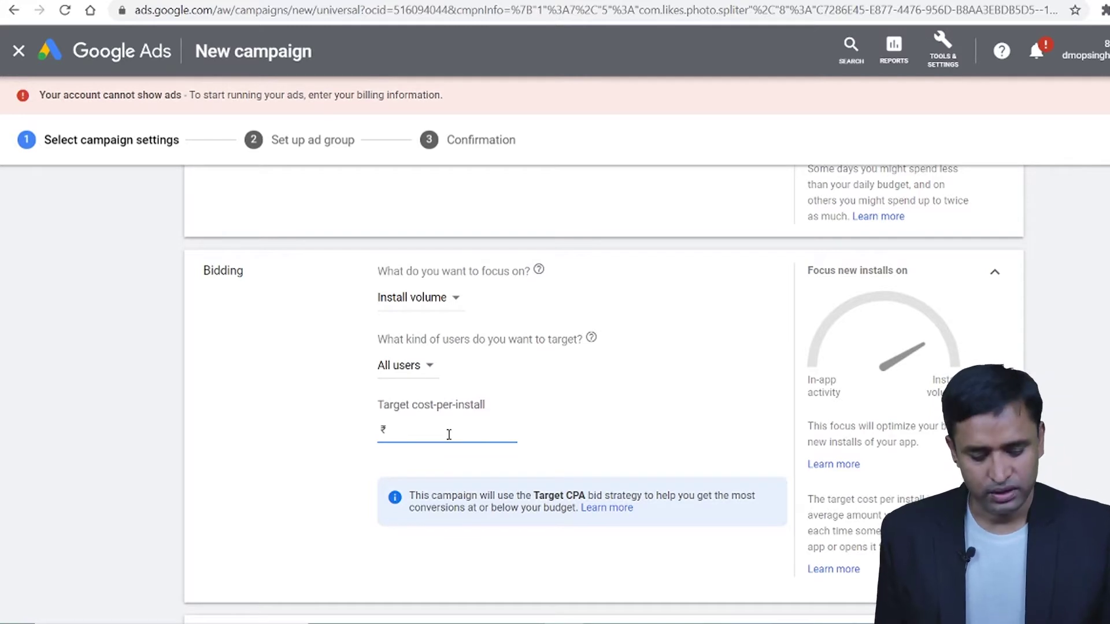
{"action": "type", "text": "1"}
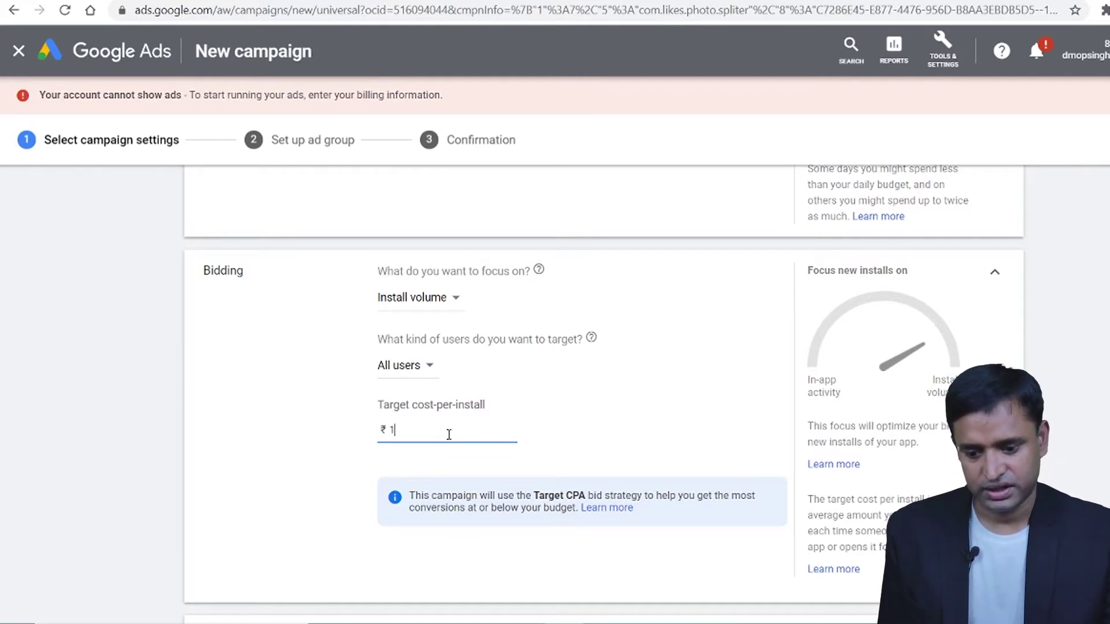
{"action": "left_click", "coordinate": [756, 412]}
Replace the target cost-per-install value with ₹0.10.
{"action": "scroll", "coordinate": [755, 412], "scroll_direction": "up", "scroll_amount": 4}
{"action": "scroll", "coordinate": [756, 411], "scroll_direction": "down", "scroll_amount": 3}
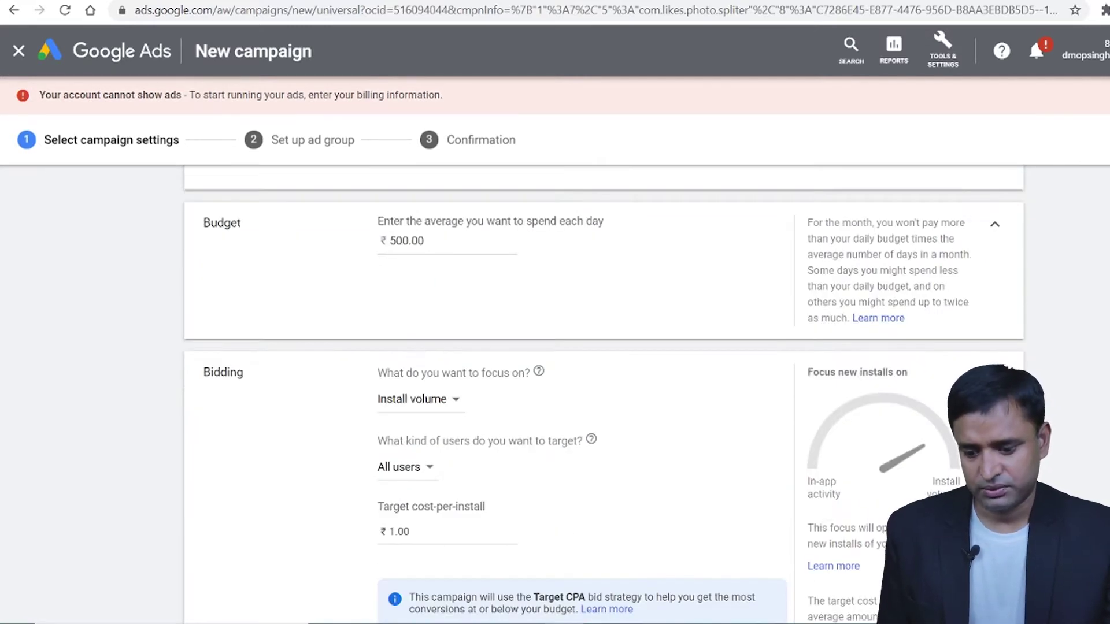
{"action": "left_click_drag", "start_coordinate": [475, 532], "coordinate": [379, 532]}
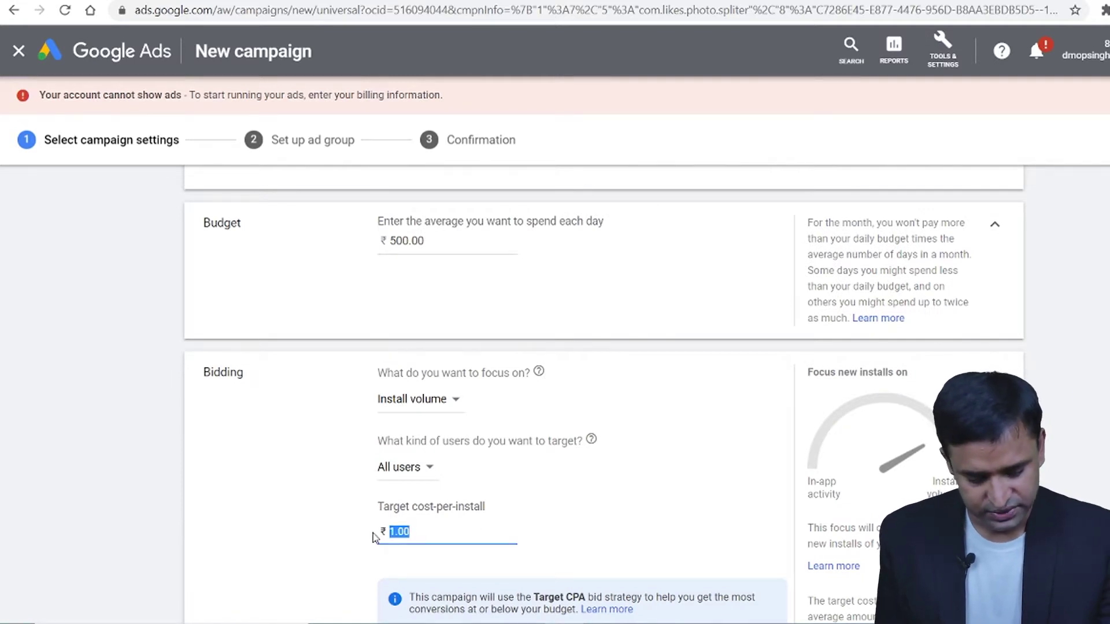
{"action": "key", "text": "BackSpace"}
{"action": "scroll", "coordinate": [630, 504], "scroll_direction": "up", "scroll_amount": 3}
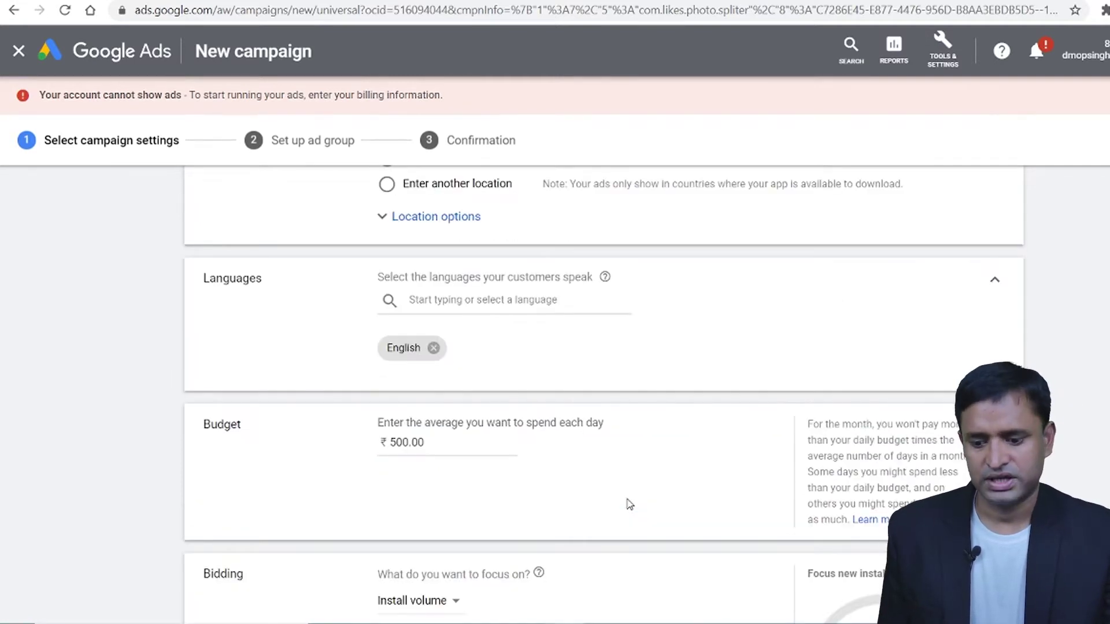
{"action": "scroll", "coordinate": [629, 504], "scroll_direction": "down", "scroll_amount": 3}
{"action": "scroll", "coordinate": [578, 478], "scroll_direction": "down", "scroll_amount": 2}
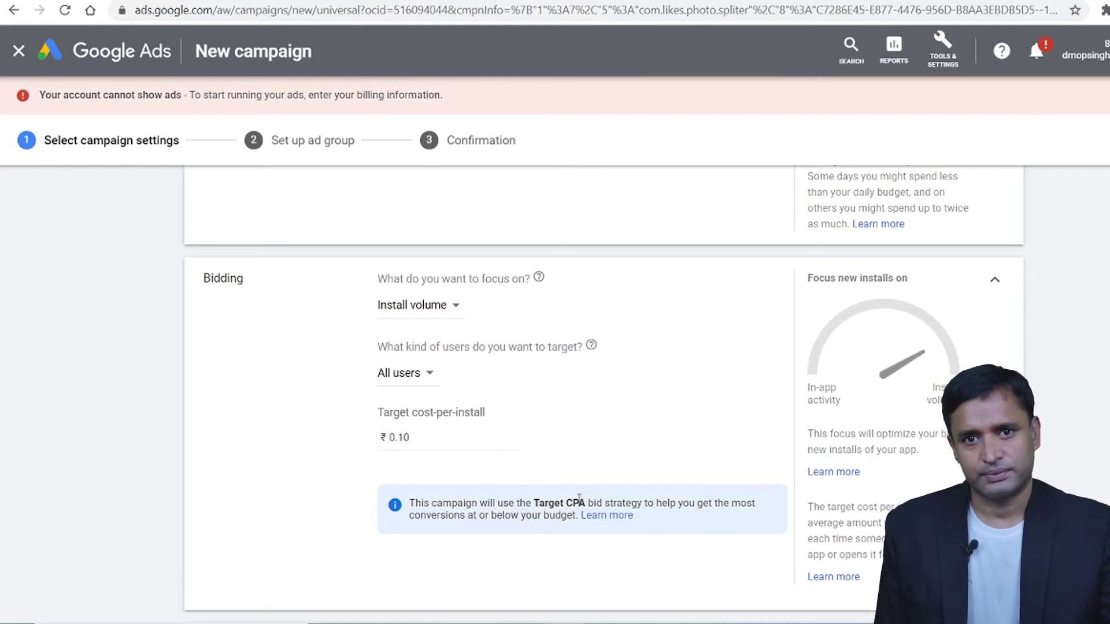
Save the campaign settings with the existing start and end dates and continue to the ad group setup.
{"action": "scroll", "coordinate": [579, 497], "scroll_direction": "down", "scroll_amount": 2}
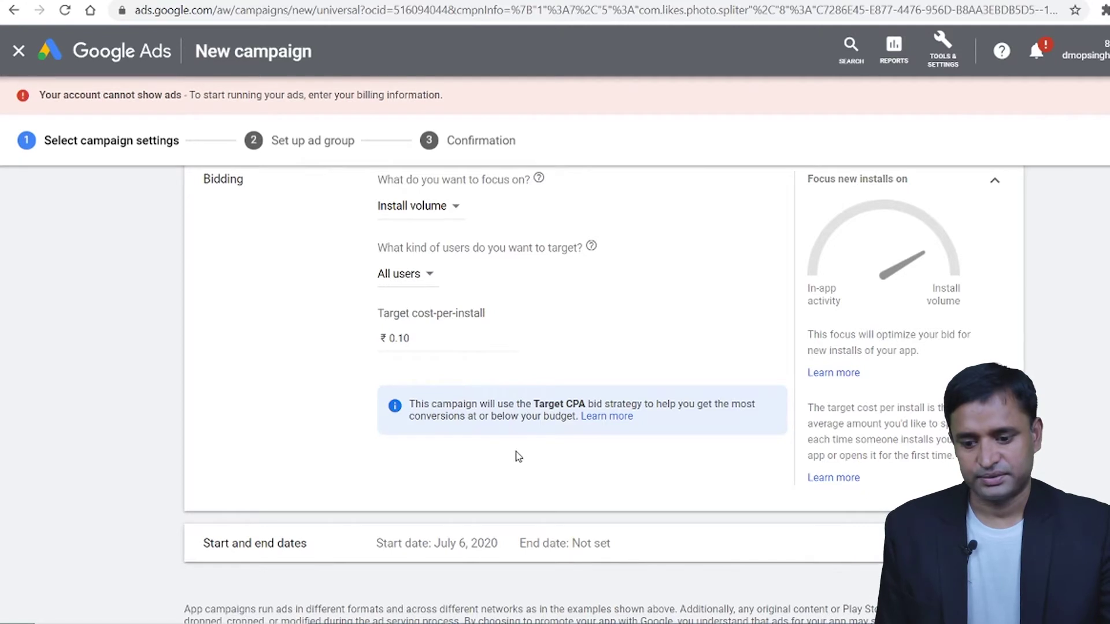
{"action": "scroll", "coordinate": [517, 453], "scroll_direction": "down", "scroll_amount": 2}
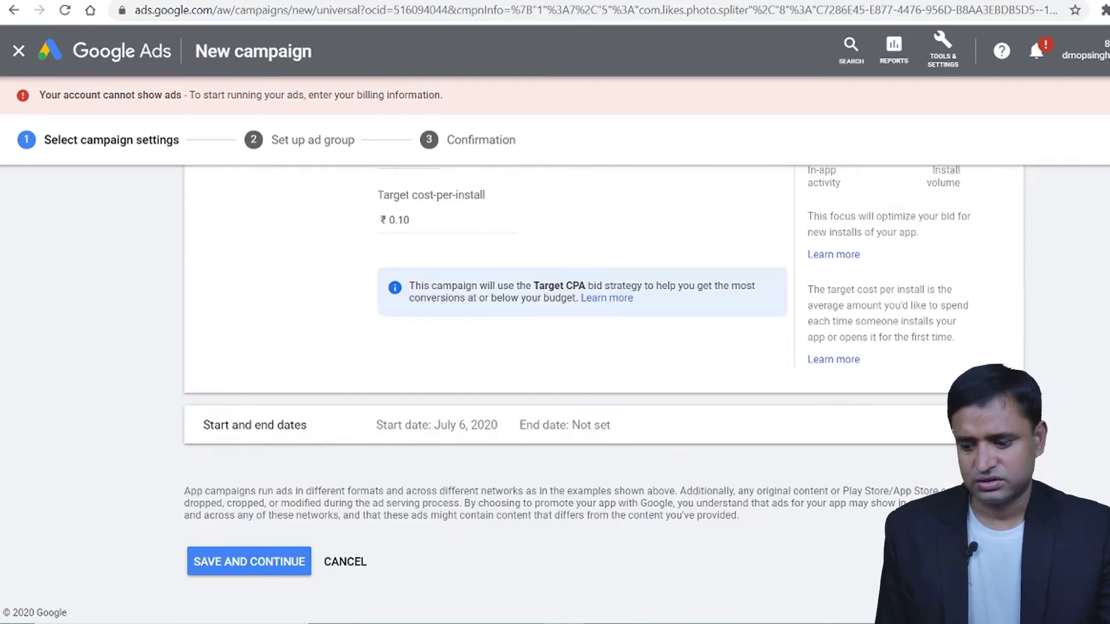
{"action": "left_click", "coordinate": [266, 567]}
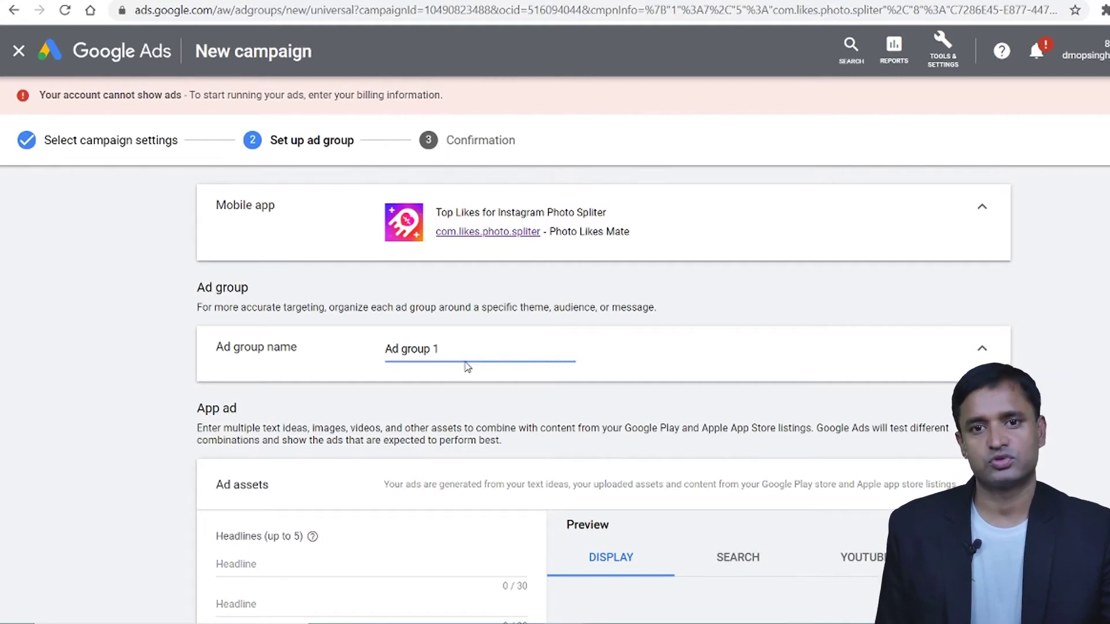
Examine the headline fields and their character limits in the ad assets.
{"action": "scroll", "coordinate": [523, 485], "scroll_direction": "down", "scroll_amount": 3}
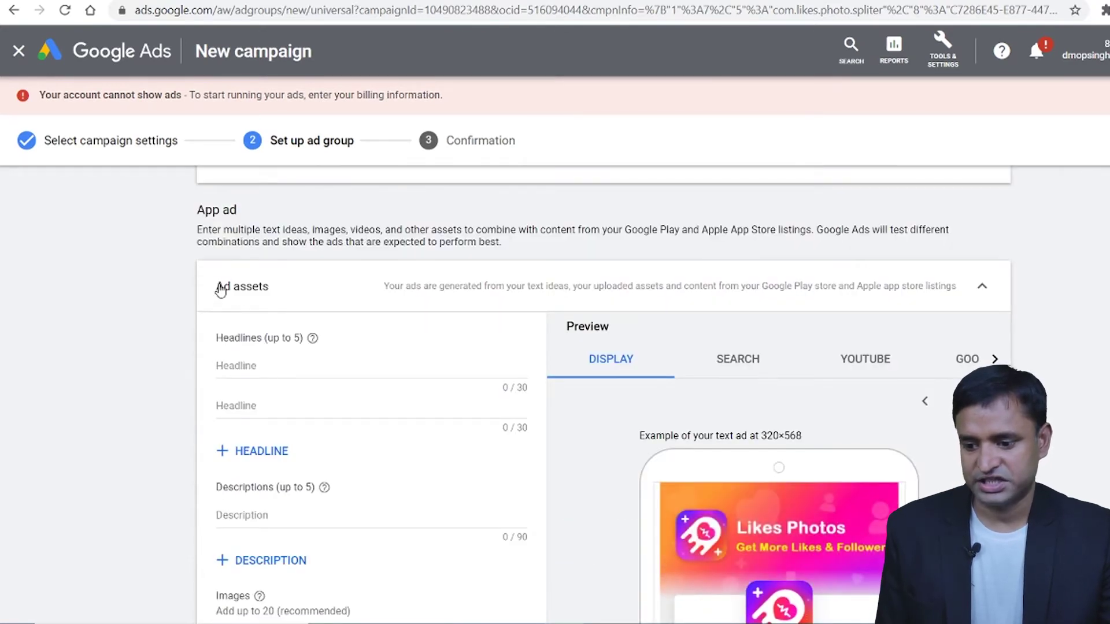
{"action": "left_click", "coordinate": [300, 290]}
{"action": "left_click", "coordinate": [218, 460]}
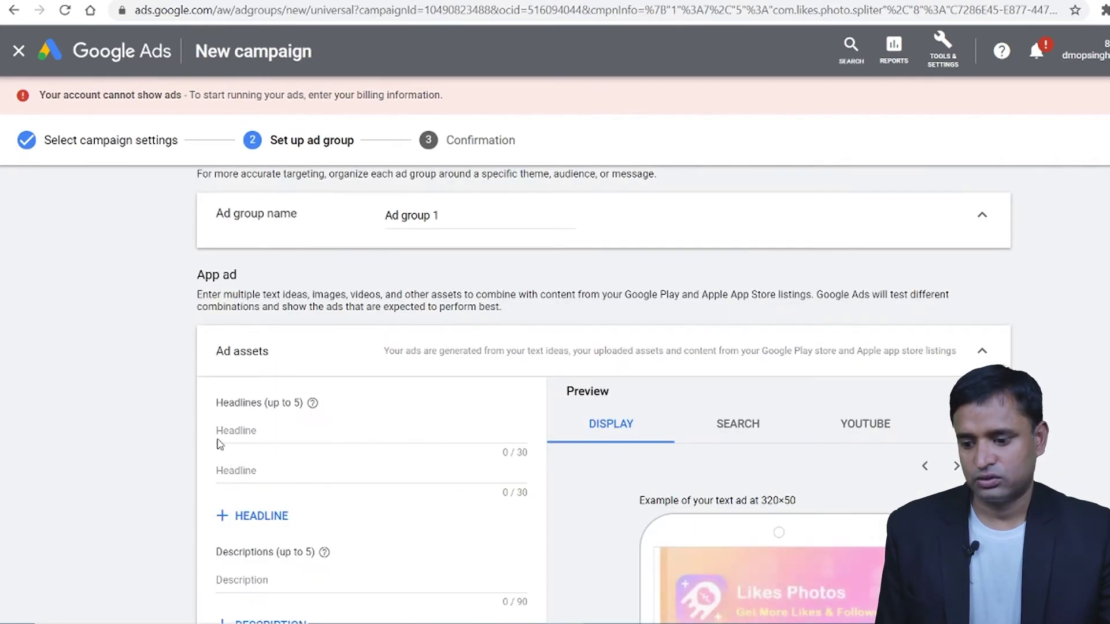
{"action": "left_click", "coordinate": [261, 471]}
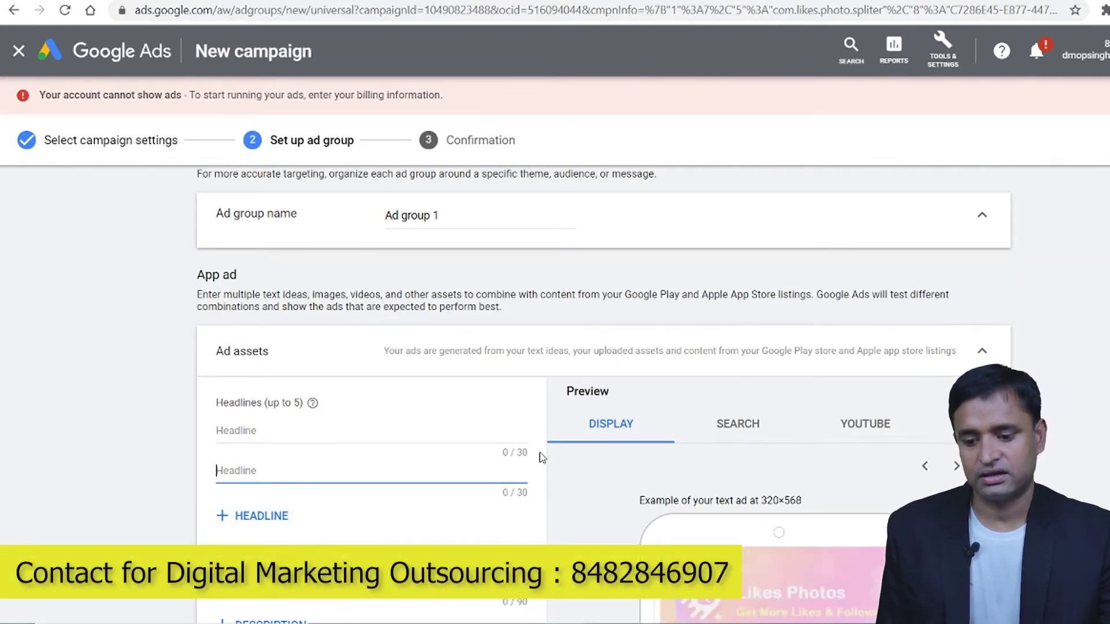
{"action": "left_click_drag", "start_coordinate": [542, 458], "coordinate": [508, 454]}
{"action": "left_click_drag", "start_coordinate": [541, 496], "coordinate": [500, 503]}
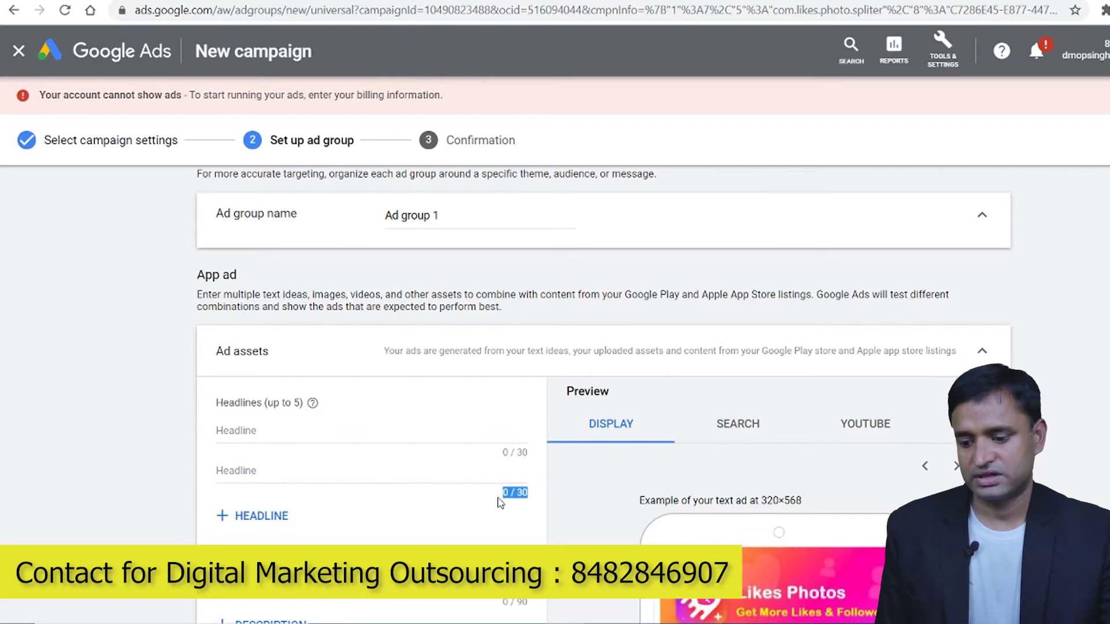
{"action": "left_click", "coordinate": [319, 471]}
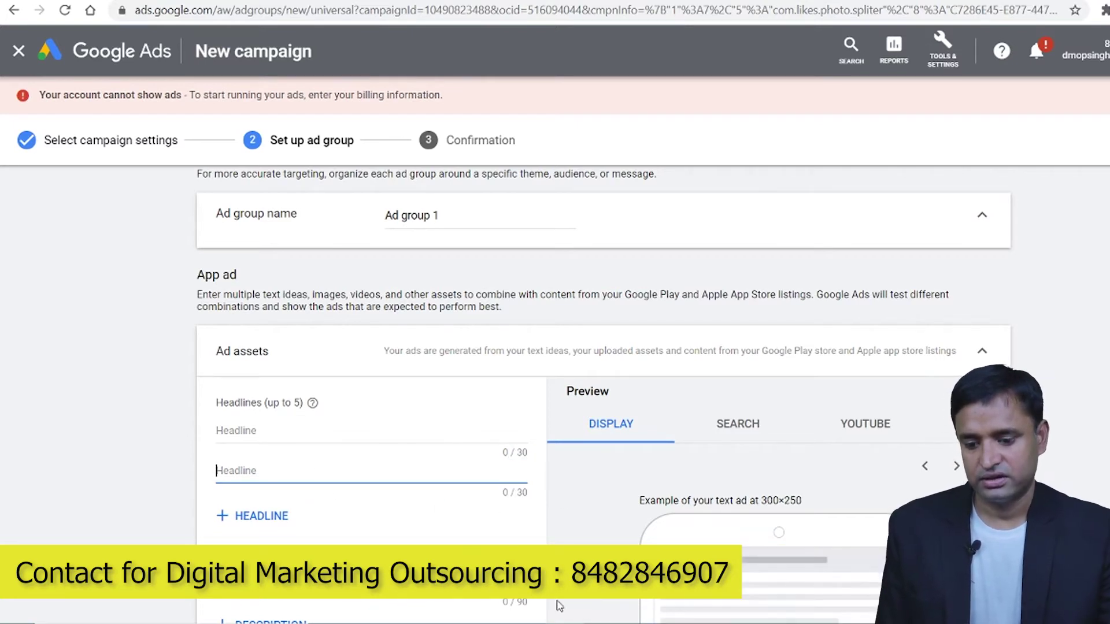
Copy "Digital Marketing Services" from the Word document and paste it as the ad's first headline.
{"action": "key", "text": "alt+Tab"}
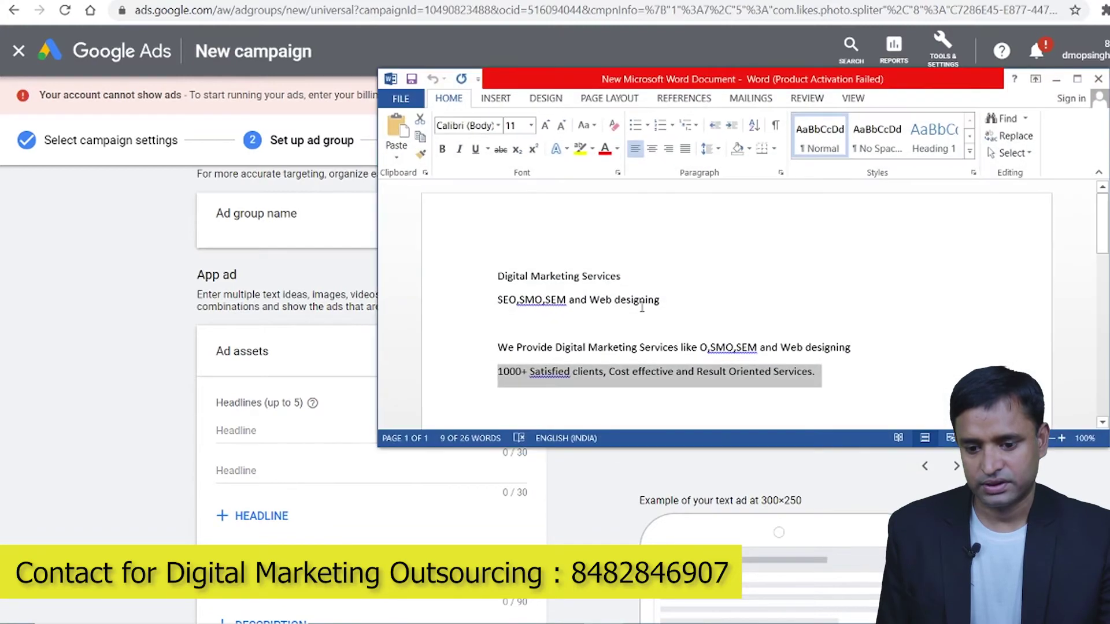
{"action": "left_click_drag", "start_coordinate": [620, 276], "coordinate": [498, 277]}
{"action": "key", "text": "ctrl+c"}
{"action": "key", "text": "alt+Tab"}
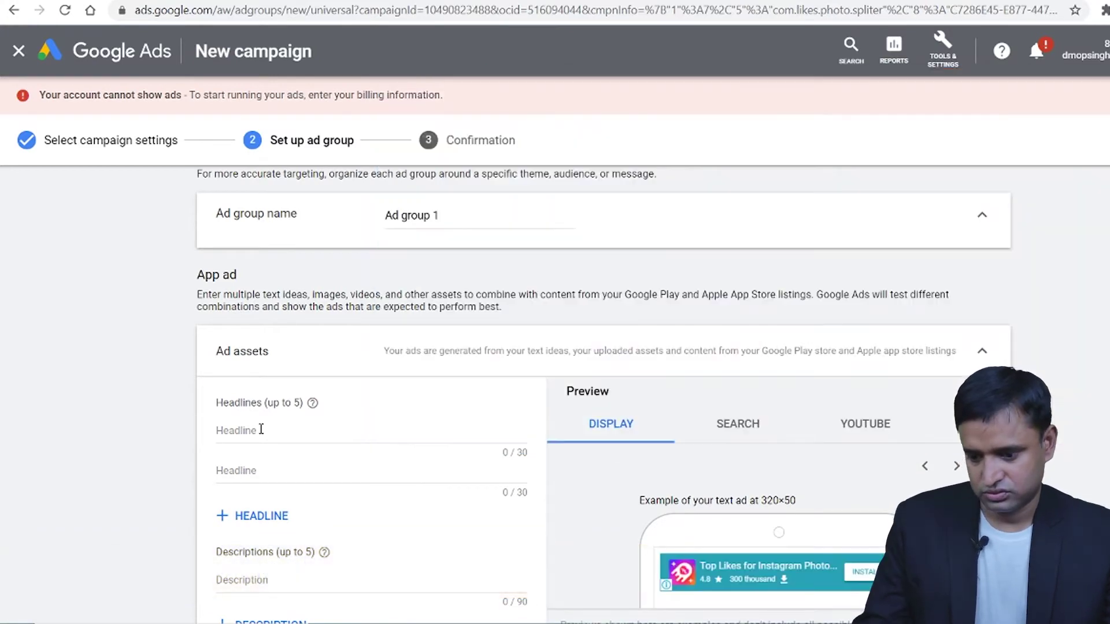
{"action": "left_click", "coordinate": [261, 429]}
{"action": "key", "text": "ctrl+v"}
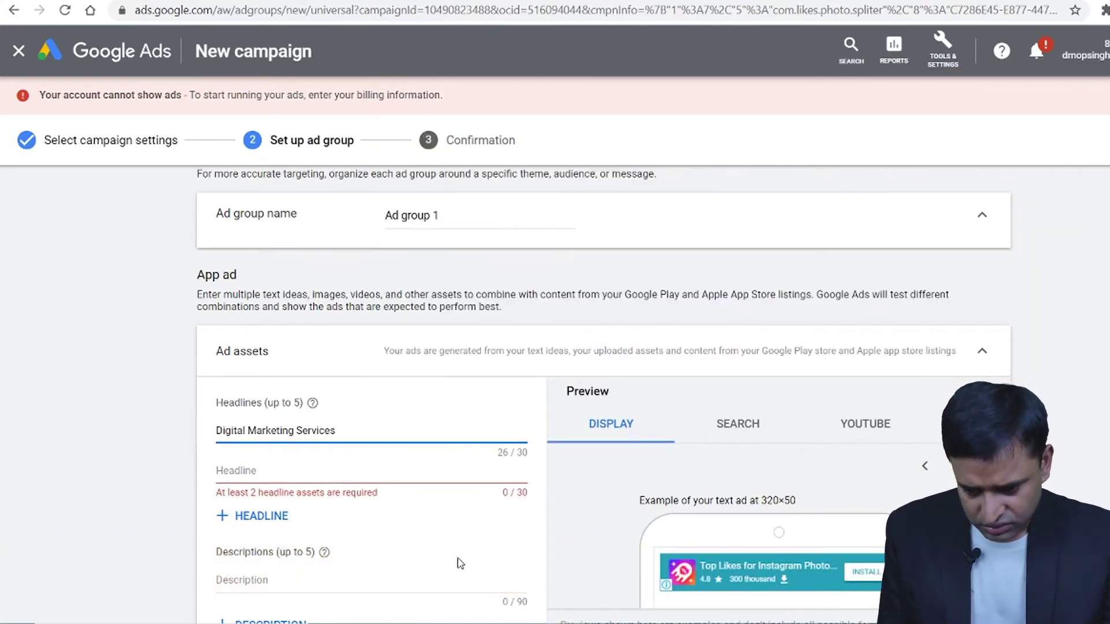
Copy "SEO,SMO,SEM and Web designing" from the Word document and paste it as the ad's second headline.
{"action": "left_click", "coordinate": [401, 470]}
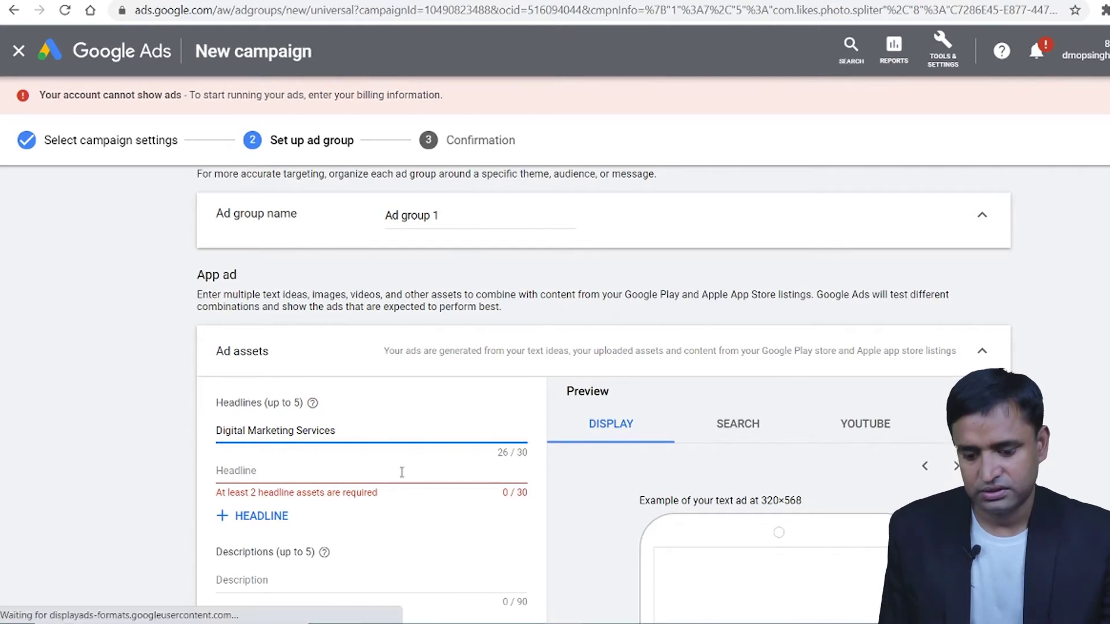
{"action": "key", "text": "alt+Tab"}
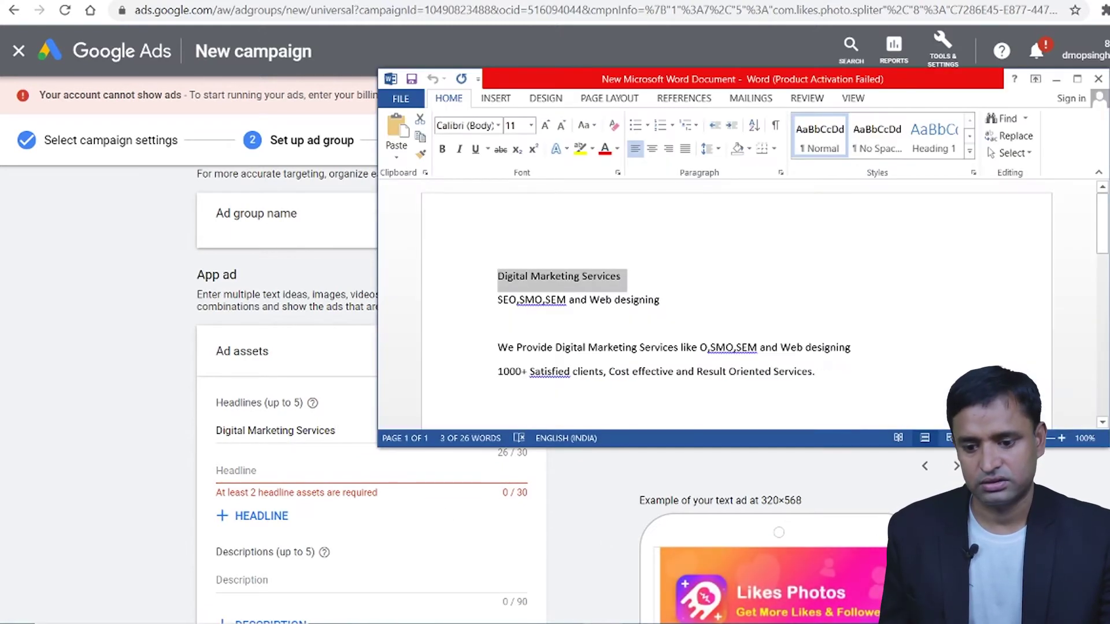
{"action": "left_click", "coordinate": [687, 303]}
{"action": "left_click_drag", "start_coordinate": [660, 300], "coordinate": [497, 300]}
{"action": "key", "text": "ctrl+c"}
{"action": "key", "text": "alt+Tab"}
{"action": "key", "text": "ctrl+v"}
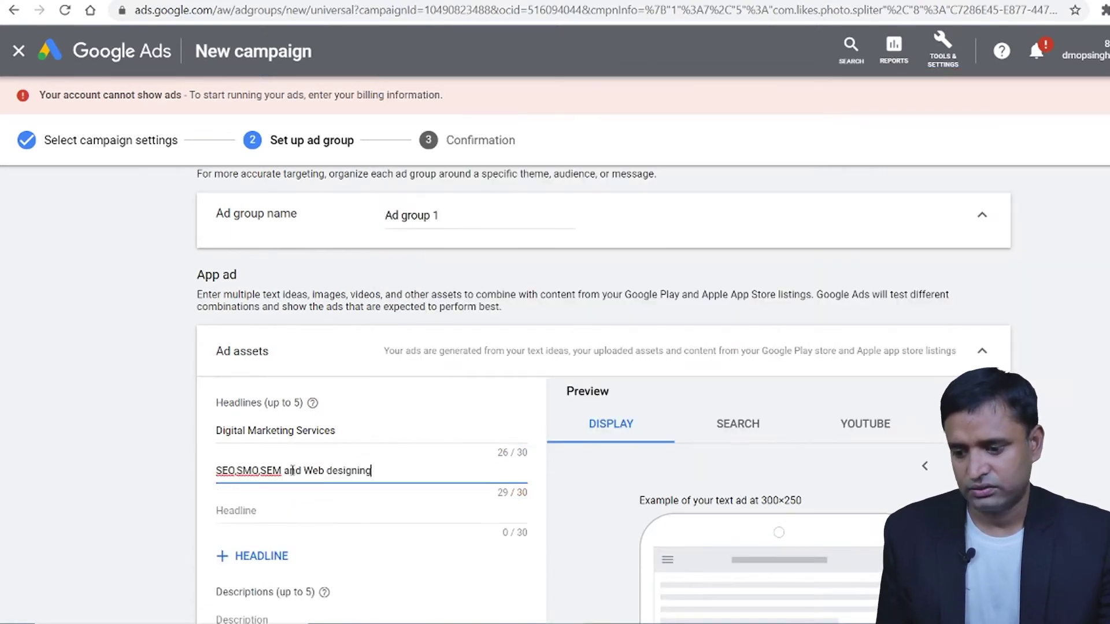
Add one more empty headline field to the ad assets.
{"action": "scroll", "coordinate": [365, 505], "scroll_direction": "down", "scroll_amount": 3}
{"action": "left_click", "coordinate": [243, 354]}
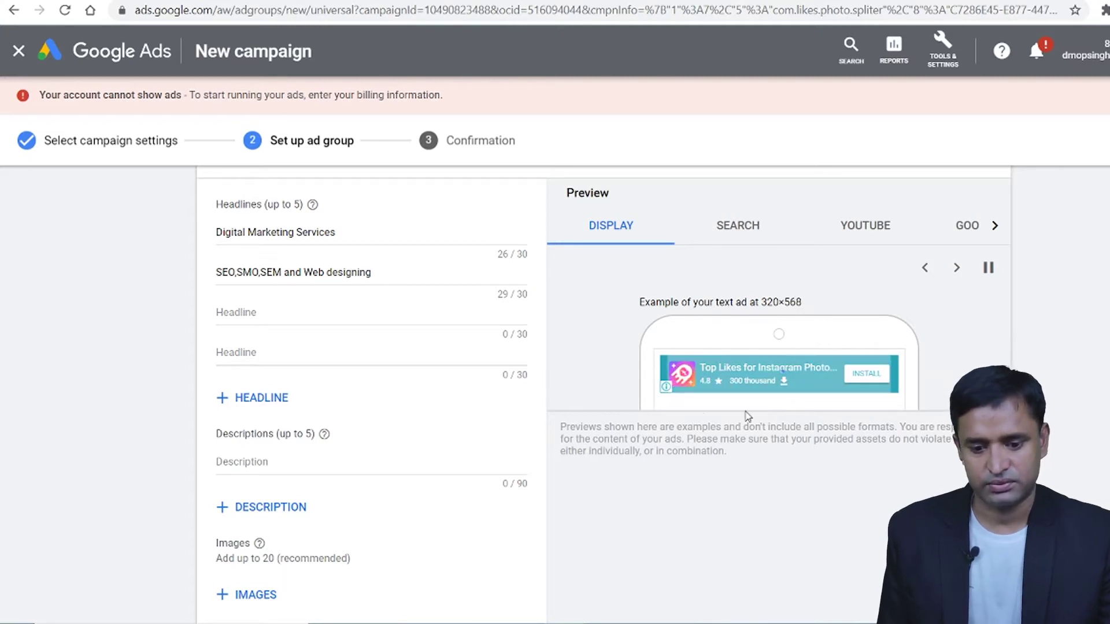
{"action": "scroll", "coordinate": [704, 425], "scroll_direction": "down", "scroll_amount": 3}
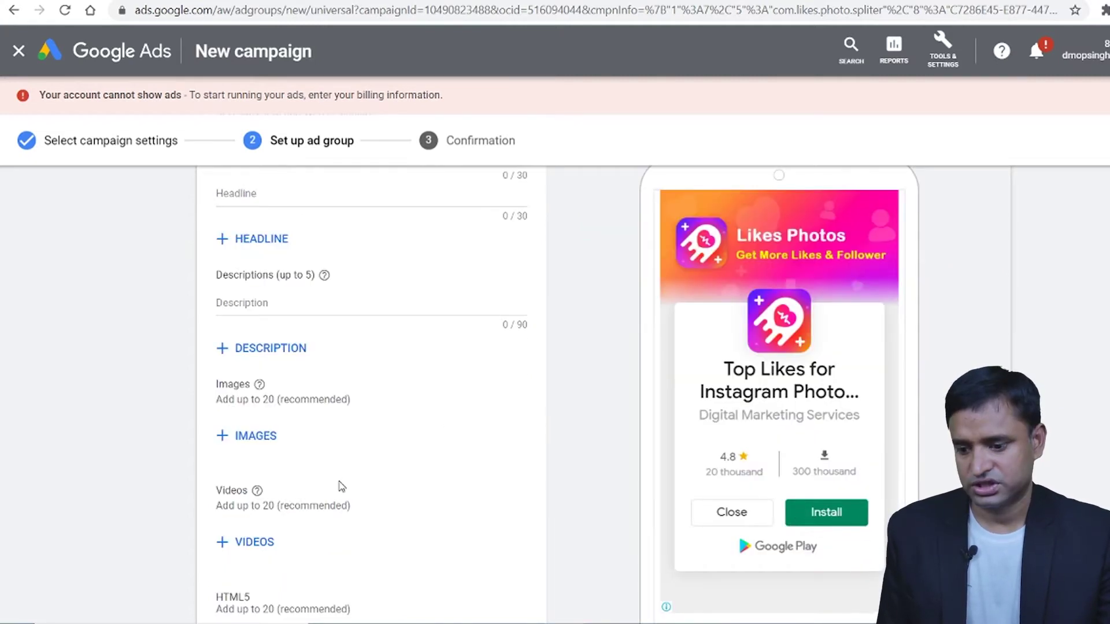
Add a second description field and enter "We Provide Digital Marketing Services like O,SMO,SEM and Web designing" as the first description.
{"action": "left_click", "coordinate": [269, 348]}
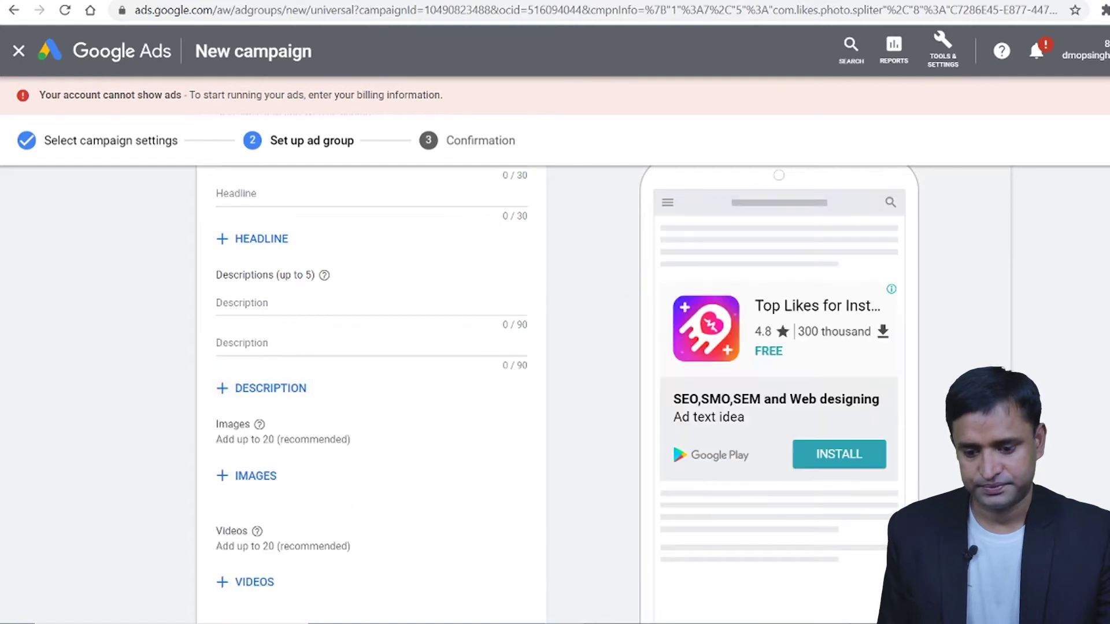
{"action": "left_click", "coordinate": [299, 307]}
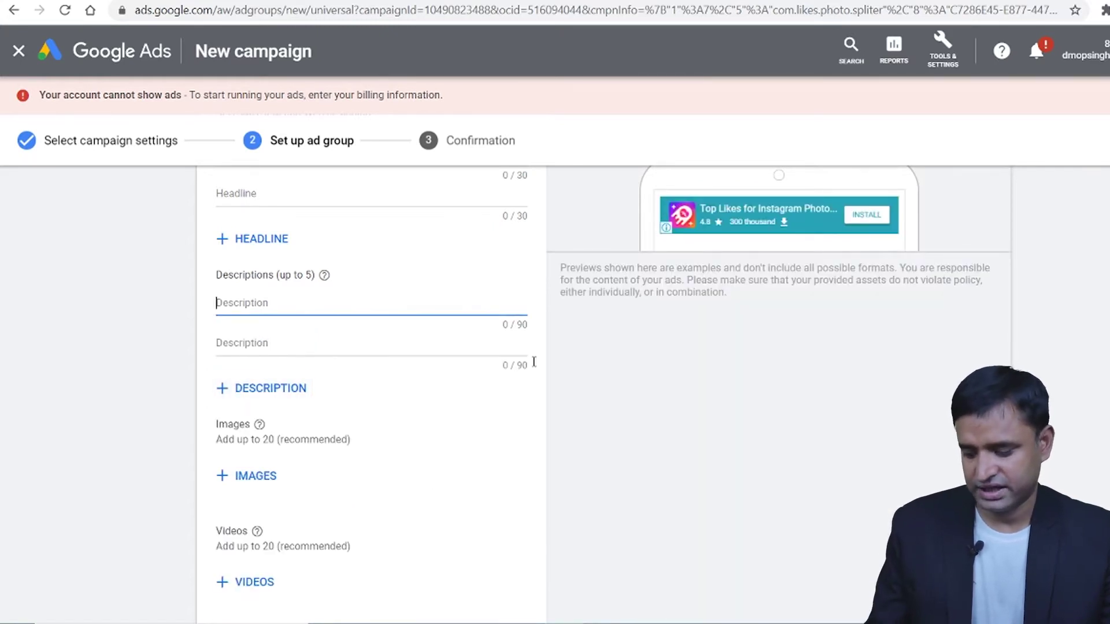
{"action": "type", "text": "We Provide Digital Marketing Services like O,SMO,SEM and Web designing"}
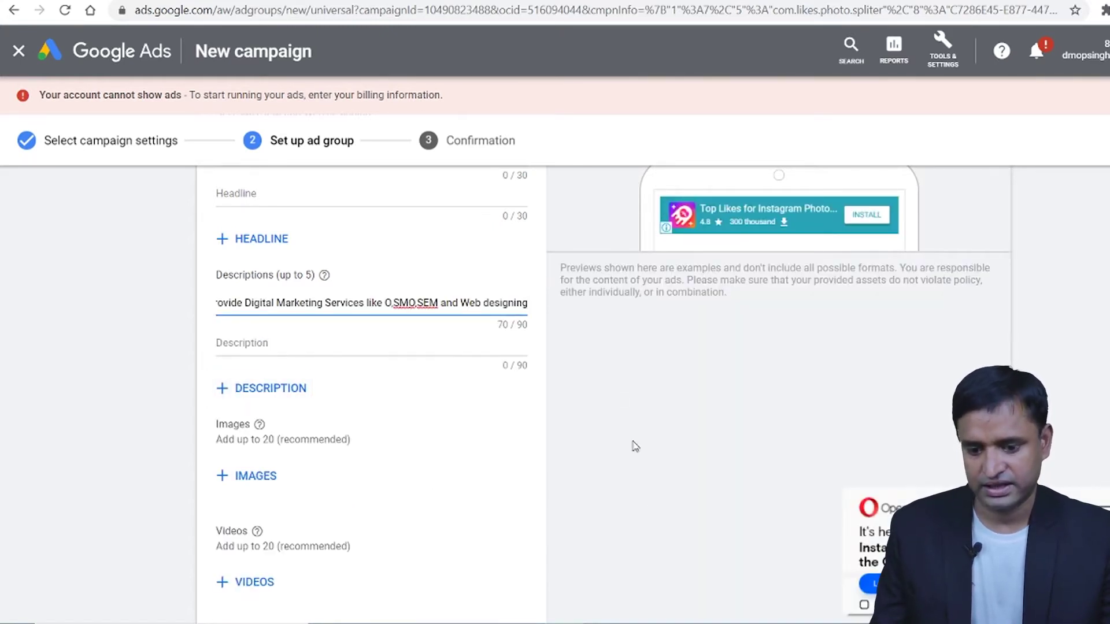
Copy "1000+ Satisfied clients, Cost effective and Result Oriented Services." from the Word document into the second description and add a third, empty description field.
{"action": "key", "text": "alt+Tab"}
{"action": "left_click_drag", "start_coordinate": [815, 376], "coordinate": [497, 374]}
{"action": "key", "text": "ctrl+c"}
{"action": "left_click", "coordinate": [362, 404]}
{"action": "left_click", "coordinate": [270, 389]}
{"action": "left_click", "coordinate": [275, 347]}
{"action": "key", "text": "ctrl+v"}
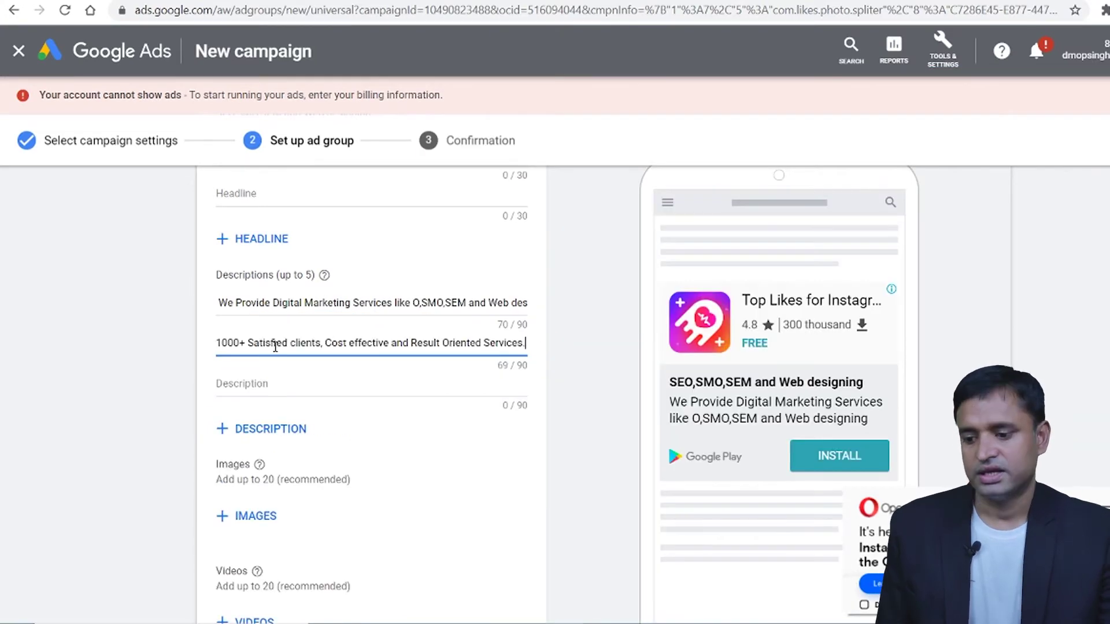
{"action": "scroll", "coordinate": [272, 486], "scroll_direction": "down", "scroll_amount": 3}
{"action": "left_click", "coordinate": [230, 319]}
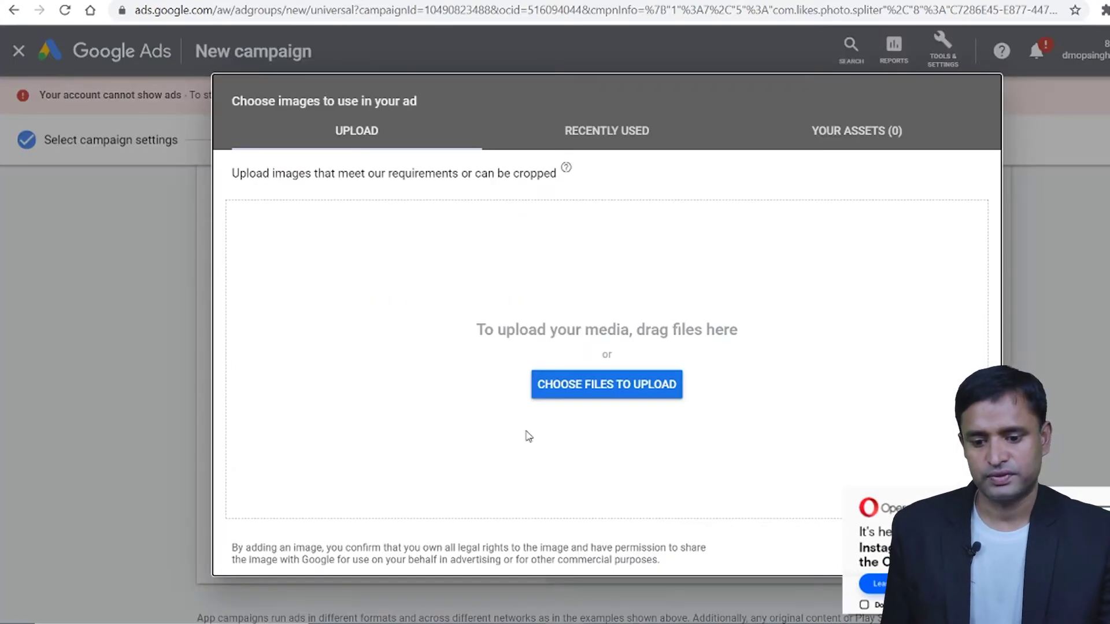
{"action": "left_click", "coordinate": [599, 392]}
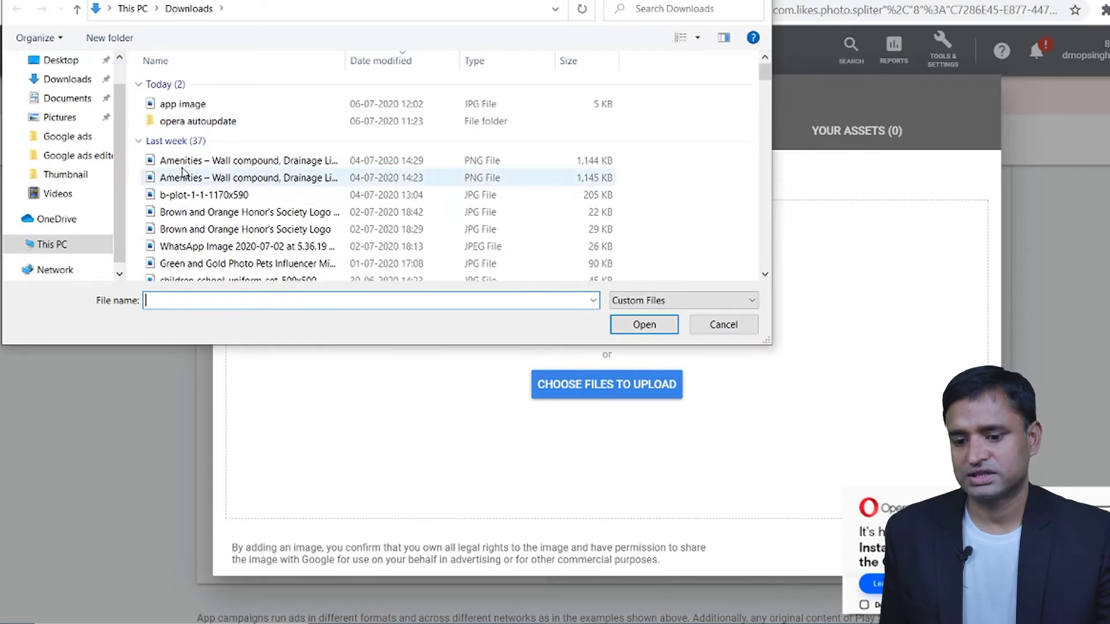
{"action": "left_click", "coordinate": [704, 327]}
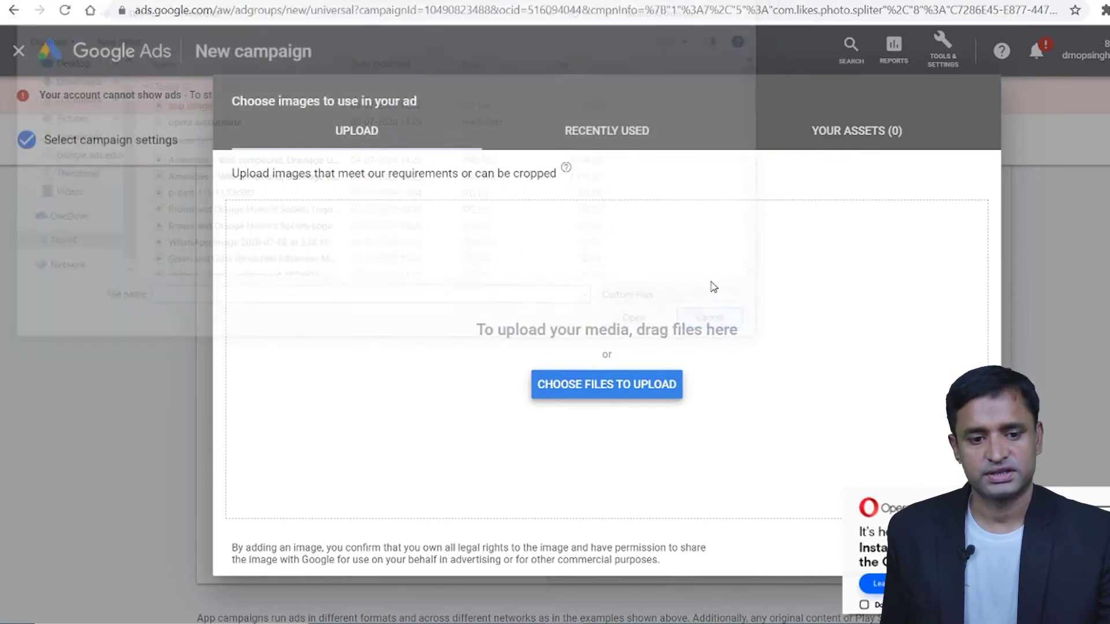
{"action": "left_click", "coordinate": [957, 555]}
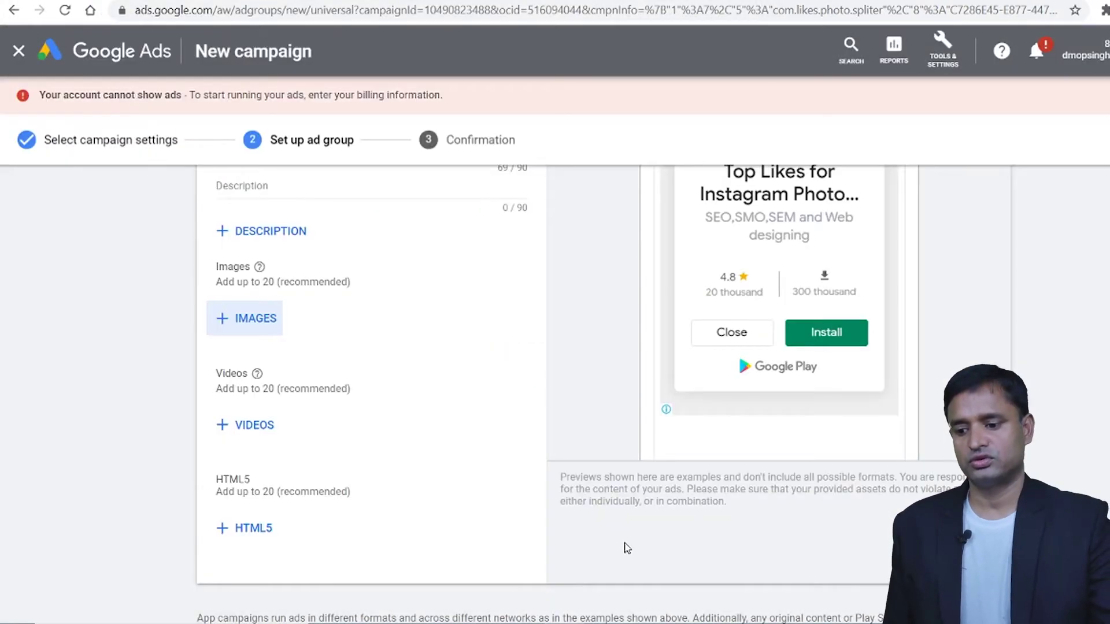
Preview how the app ad looks on YouTube.
{"action": "scroll", "coordinate": [389, 411], "scroll_direction": "up", "scroll_amount": 5}
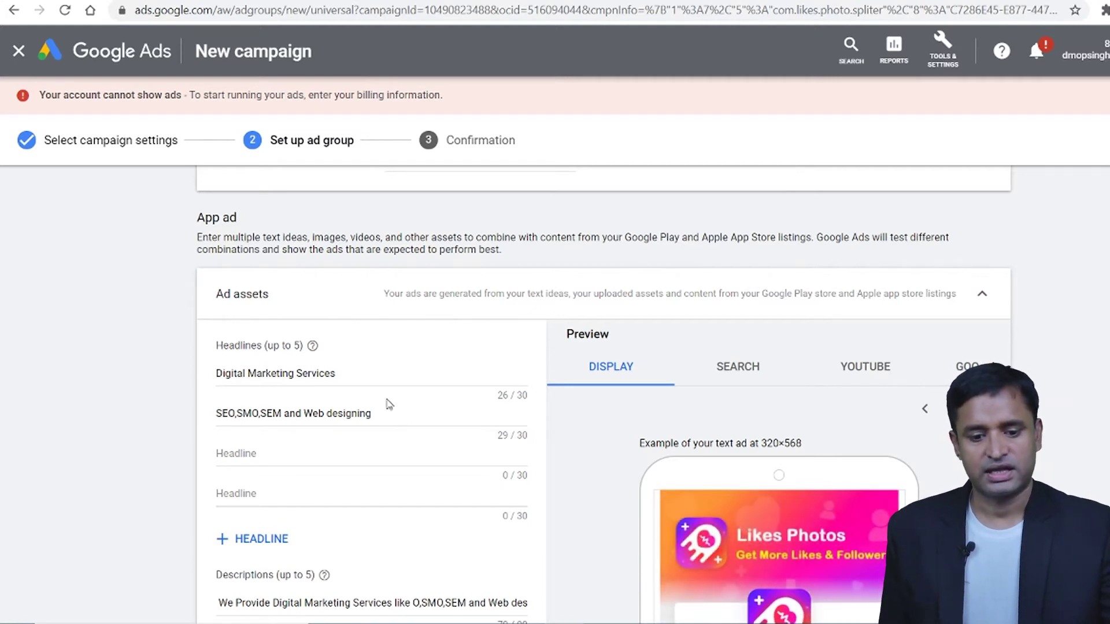
{"action": "left_click", "coordinate": [844, 365]}
{"action": "scroll", "coordinate": [921, 408], "scroll_direction": "down", "scroll_amount": 3}
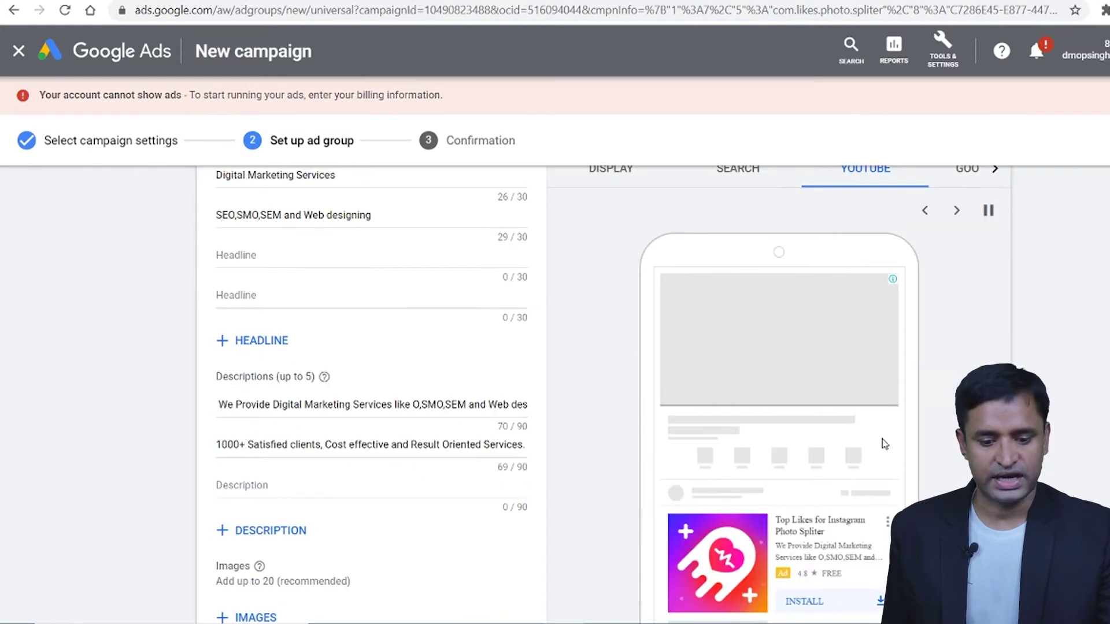
{"action": "scroll", "coordinate": [814, 585], "scroll_direction": "down", "scroll_amount": 3}
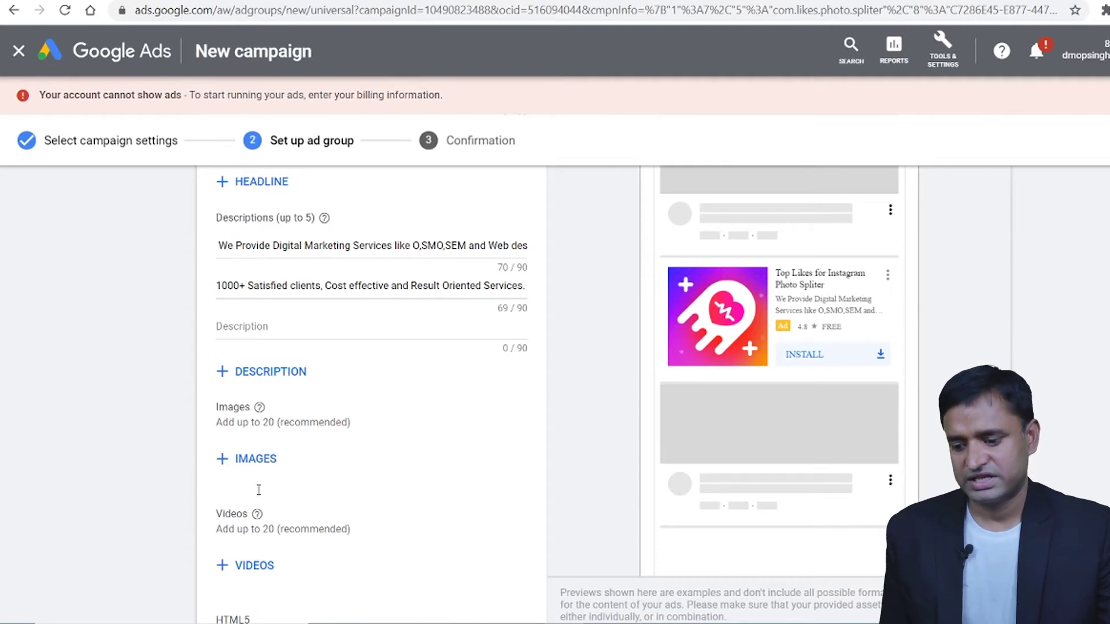
{"action": "scroll", "coordinate": [272, 602], "scroll_direction": "down", "scroll_amount": 3}
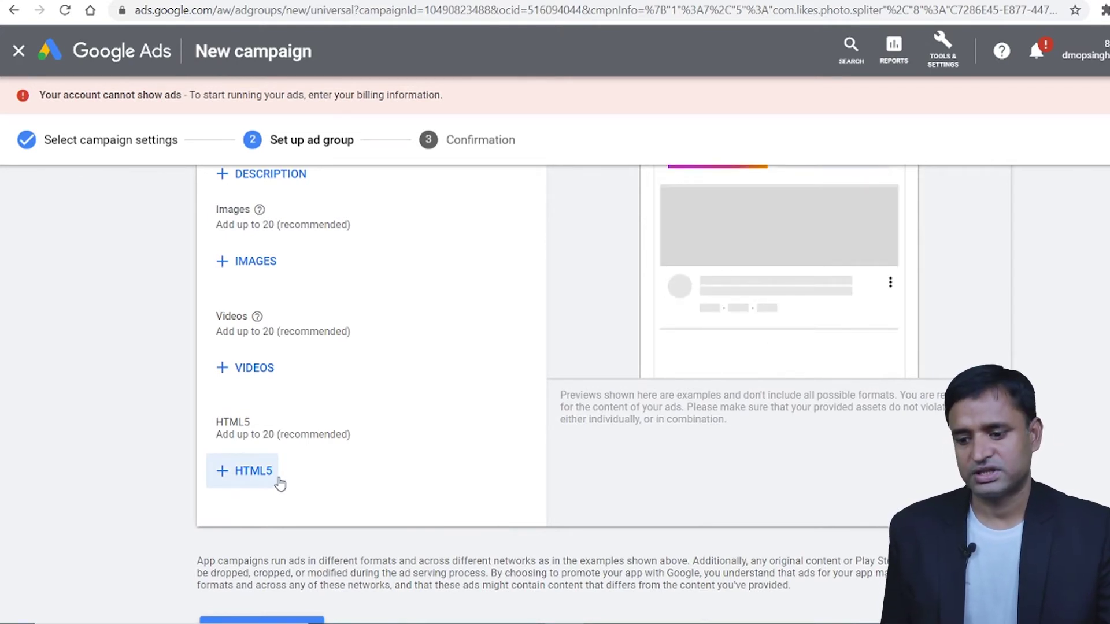
{"action": "left_click", "coordinate": [265, 381]}
{"action": "type", "text": "https://www.youtube.com/watch?v=uuGEJuLIr34&t=8s"}
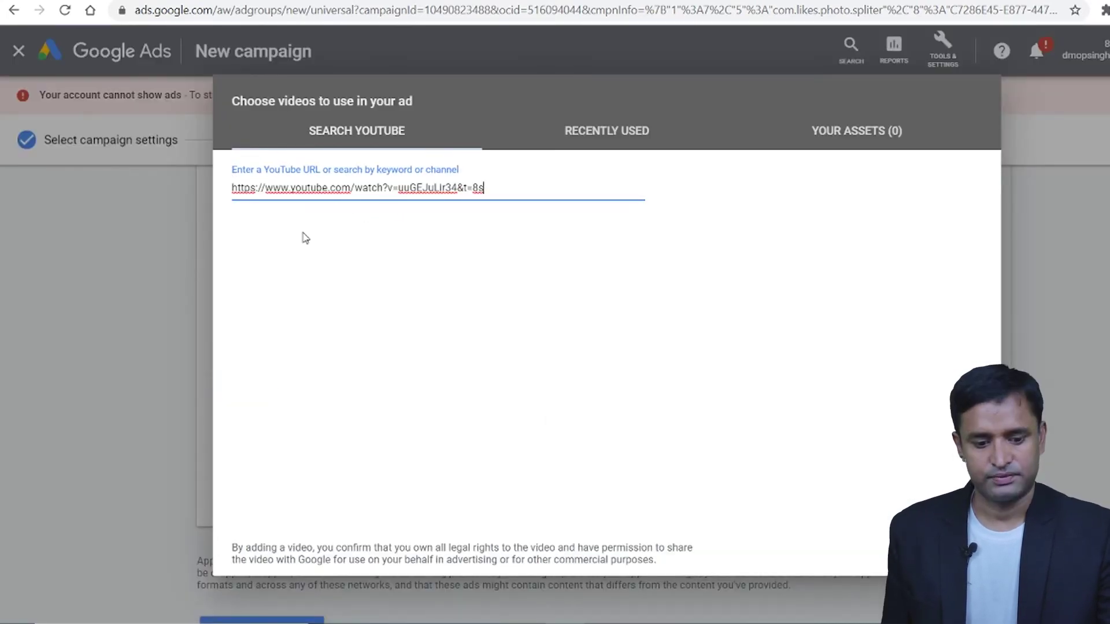
{"action": "key", "text": "Return"}
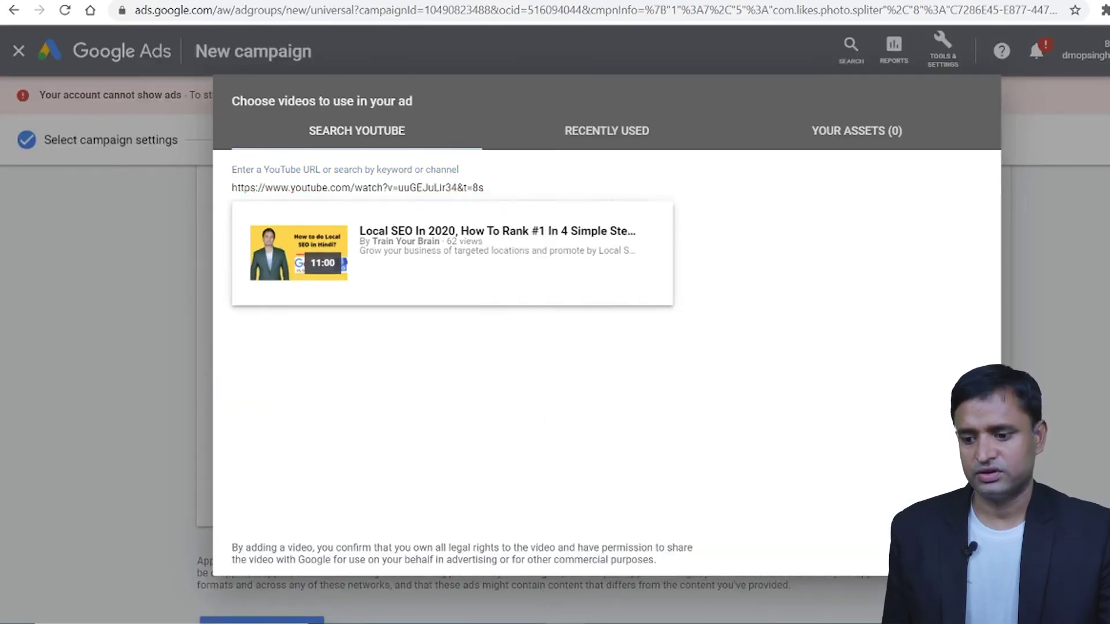
Review the ad group page from the mobile app and ad group name down to the headlines, descriptions and media assets.
{"action": "scroll", "coordinate": [457, 417], "scroll_direction": "up", "scroll_amount": 6}
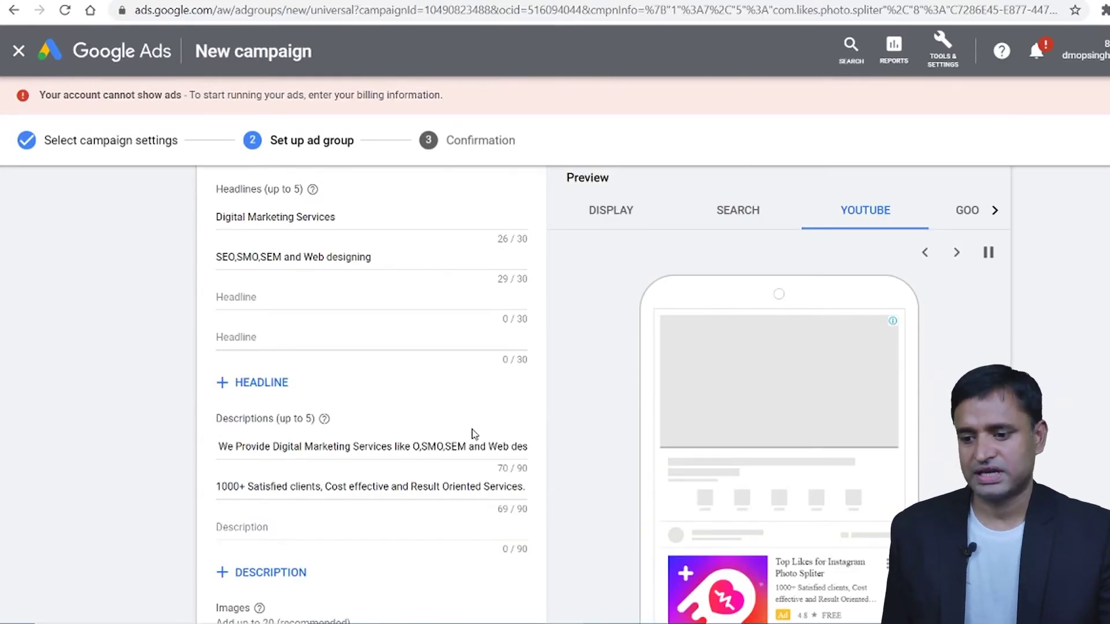
{"action": "scroll", "coordinate": [474, 434], "scroll_direction": "up", "scroll_amount": 2}
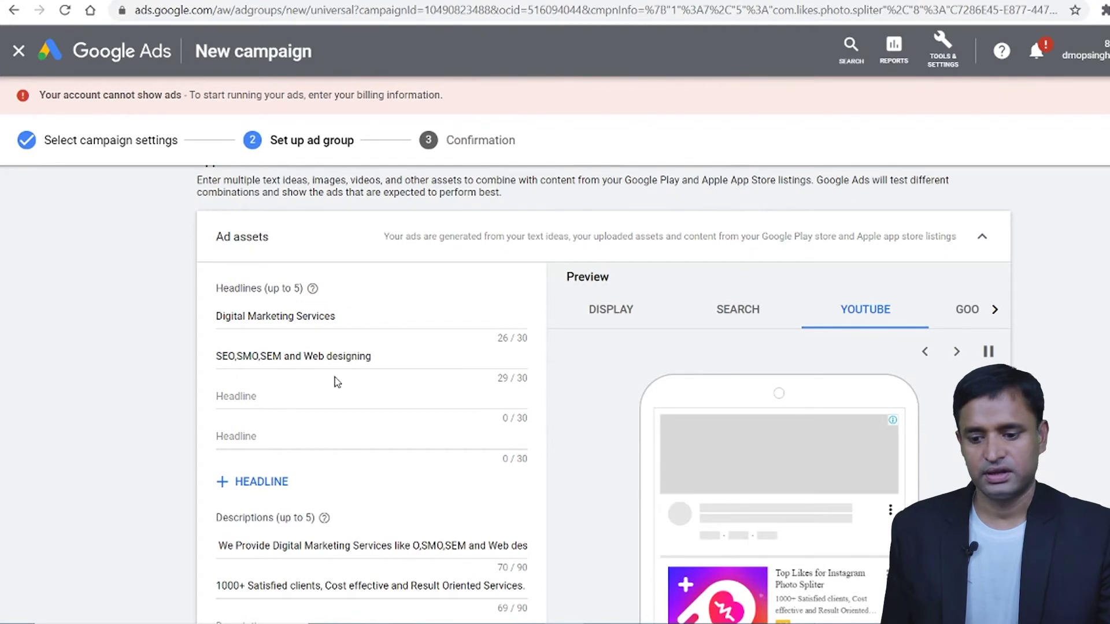
{"action": "scroll", "coordinate": [680, 502], "scroll_direction": "down", "scroll_amount": 10}
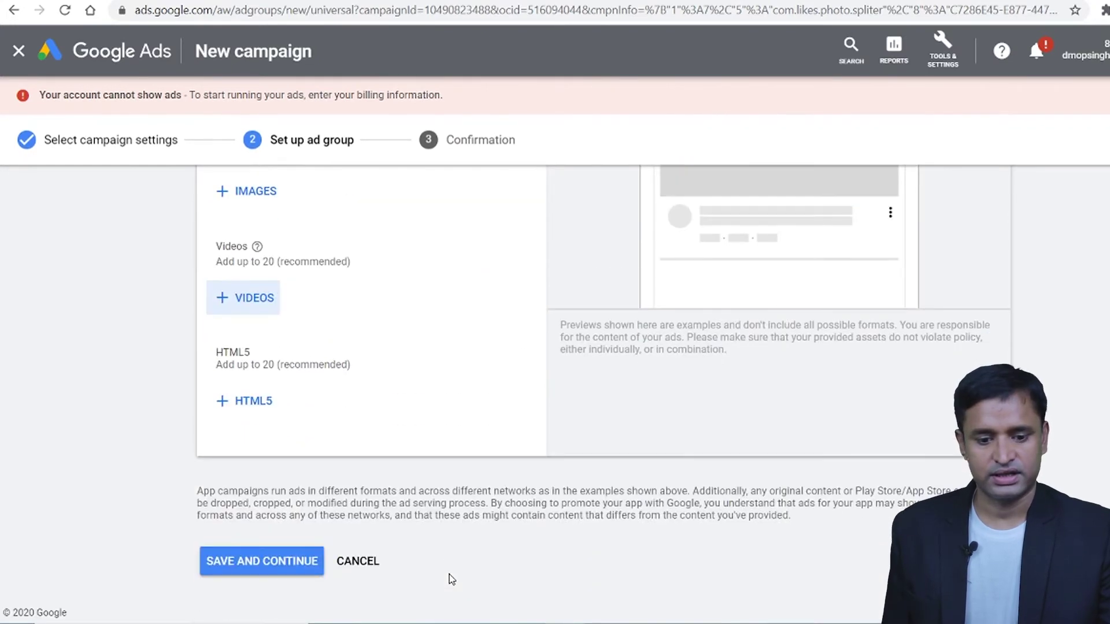
{"action": "scroll", "coordinate": [452, 579], "scroll_direction": "up", "scroll_amount": 12}
{"action": "scroll", "coordinate": [530, 557], "scroll_direction": "down", "scroll_amount": 6}
{"action": "scroll", "coordinate": [531, 557], "scroll_direction": "up", "scroll_amount": 2}
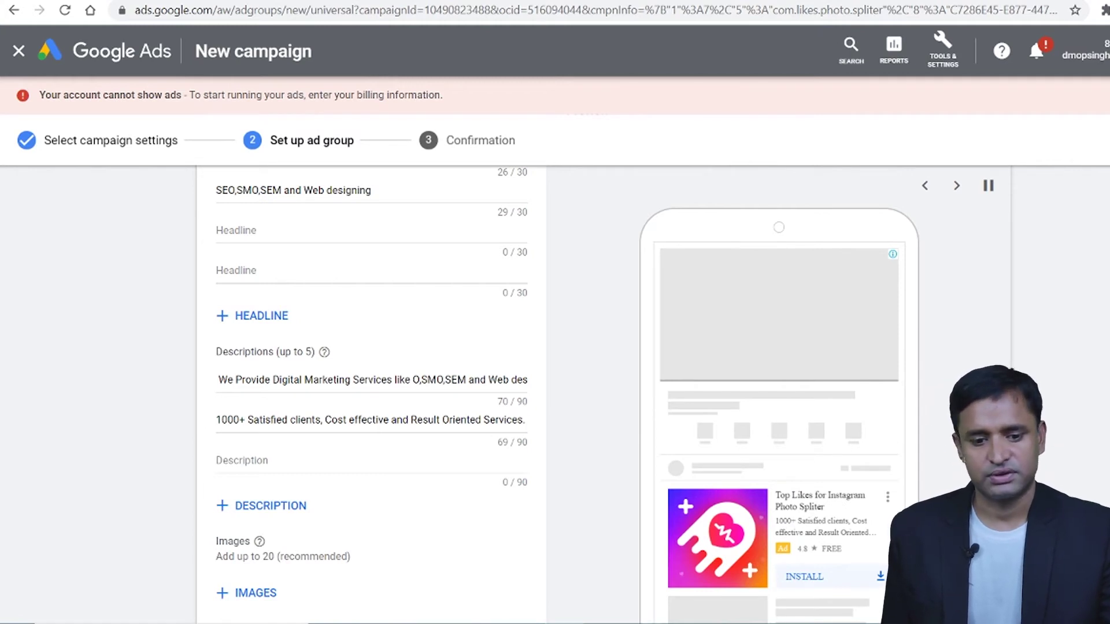
{"action": "scroll", "coordinate": [599, 421], "scroll_direction": "up", "scroll_amount": 7}
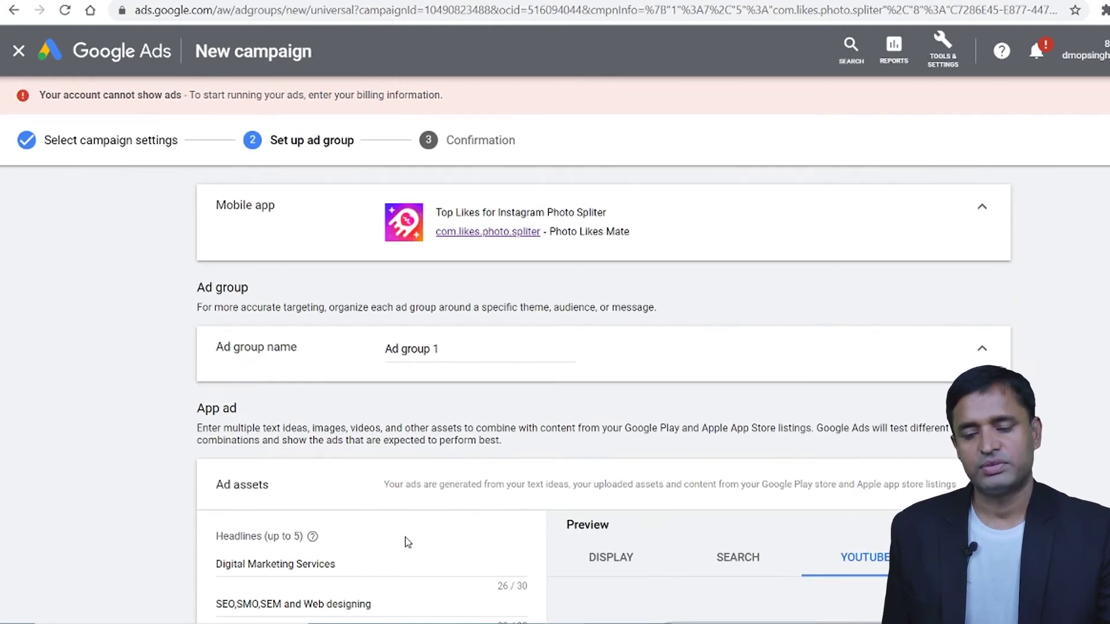
{"action": "scroll", "coordinate": [842, 526], "scroll_direction": "down", "scroll_amount": 10}
Examine the Display previews of the app ad and how they combine the headlines and descriptions.
{"action": "scroll", "coordinate": [790, 424], "scroll_direction": "up", "scroll_amount": 7}
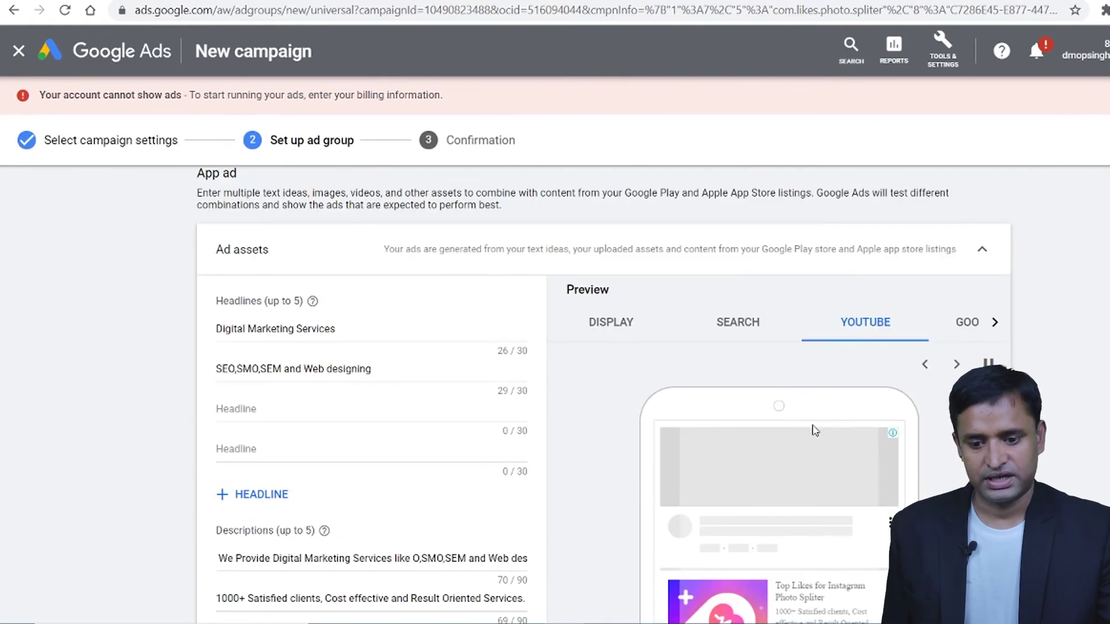
{"action": "left_click", "coordinate": [616, 334]}
{"action": "scroll", "coordinate": [705, 391], "scroll_direction": "down", "scroll_amount": 3}
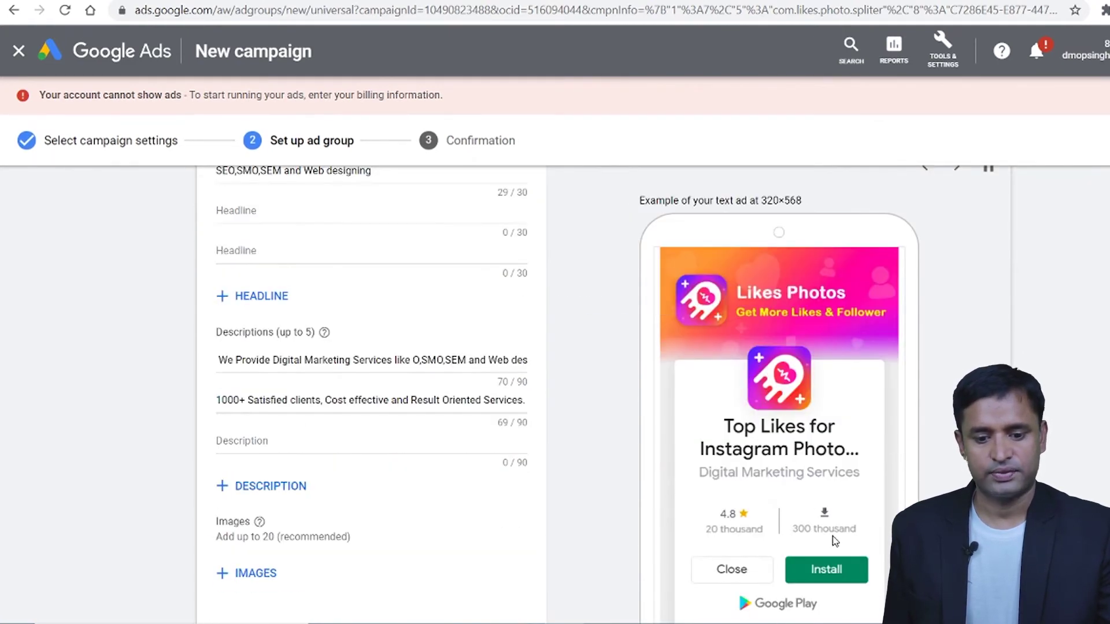
{"action": "scroll", "coordinate": [834, 540], "scroll_direction": "down", "scroll_amount": 3}
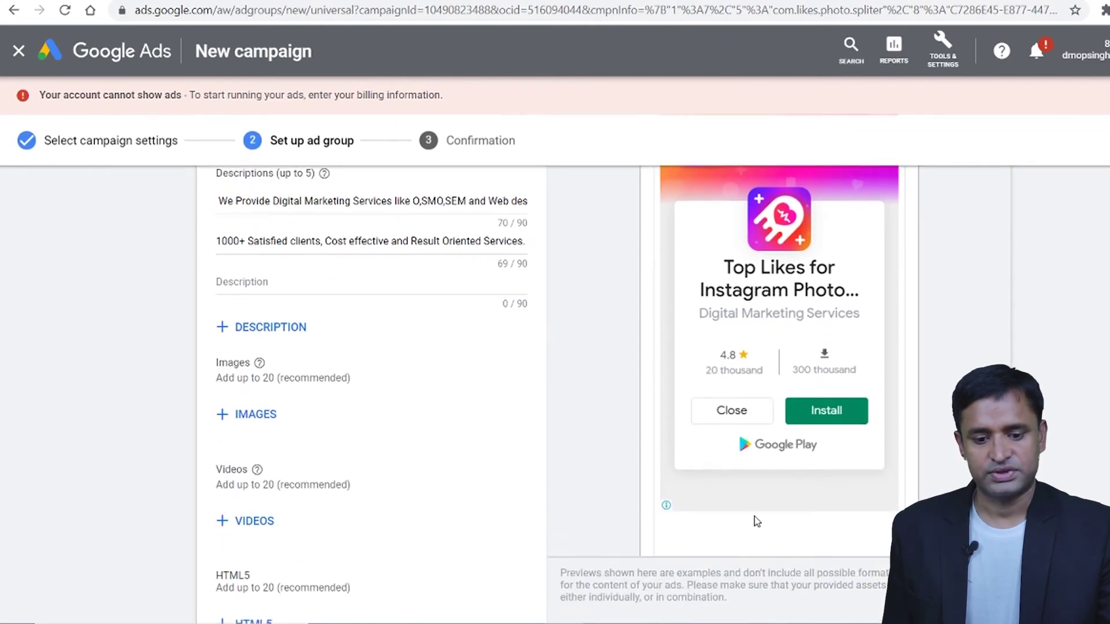
{"action": "scroll", "coordinate": [755, 516], "scroll_direction": "up", "scroll_amount": 2}
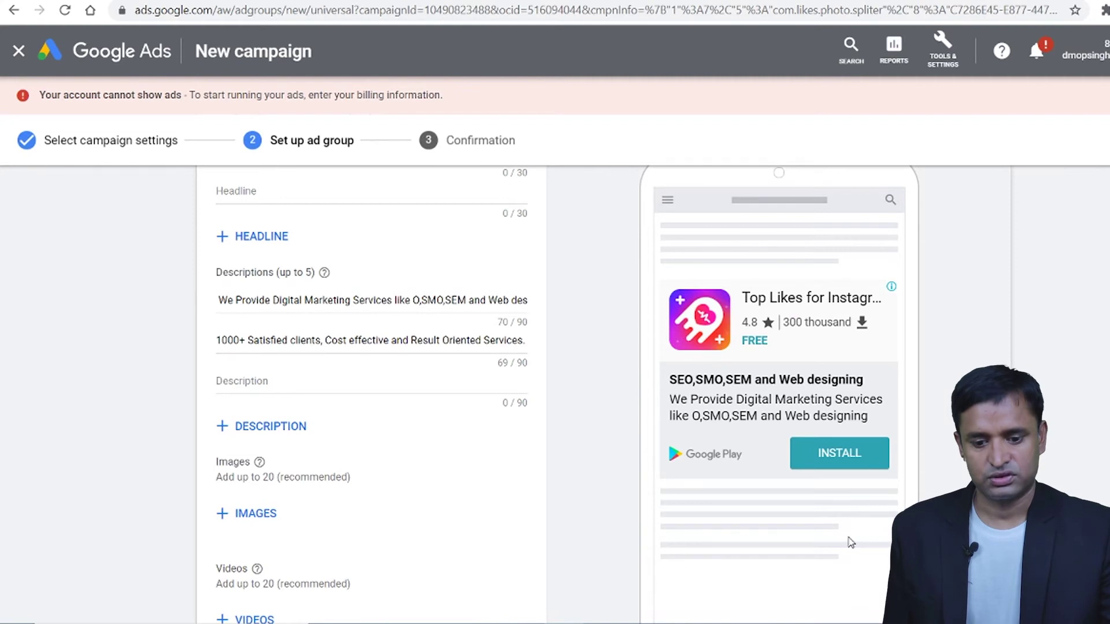
{"action": "left_click_drag", "start_coordinate": [664, 379], "coordinate": [788, 382]}
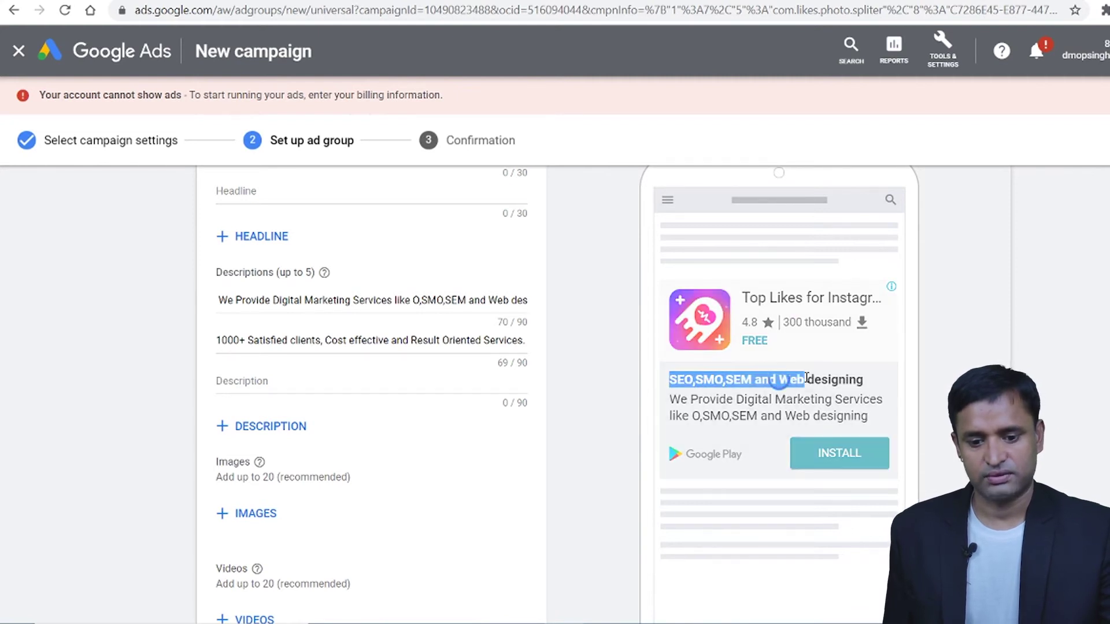
{"action": "scroll", "coordinate": [858, 404], "scroll_direction": "up", "scroll_amount": 2}
{"action": "scroll", "coordinate": [857, 416], "scroll_direction": "up", "scroll_amount": 2}
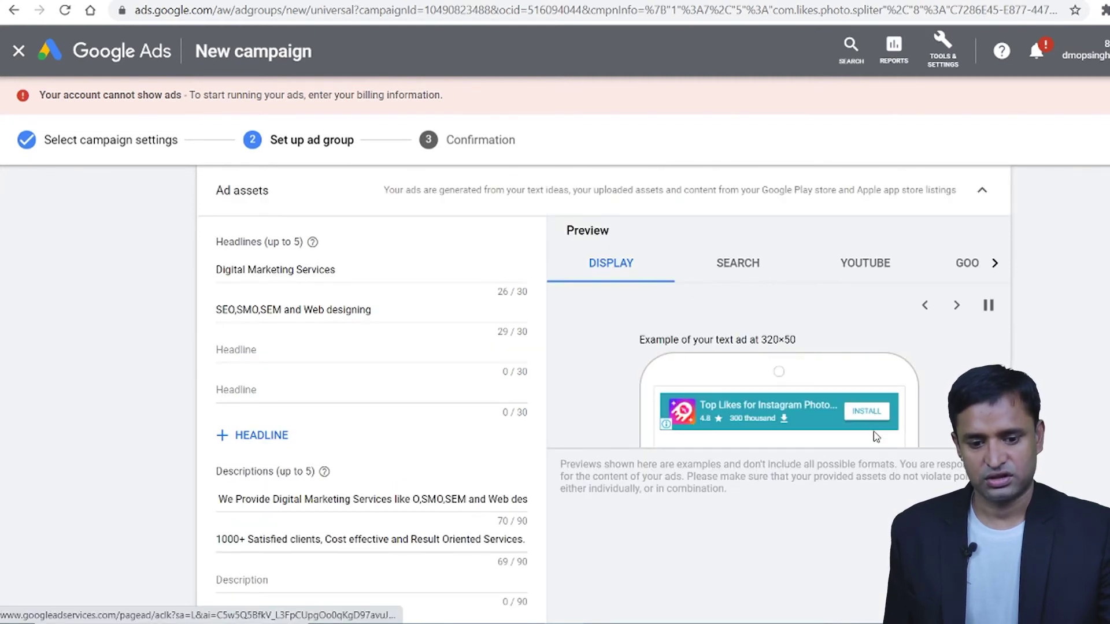
{"action": "scroll", "coordinate": [753, 331], "scroll_direction": "down", "scroll_amount": 5}
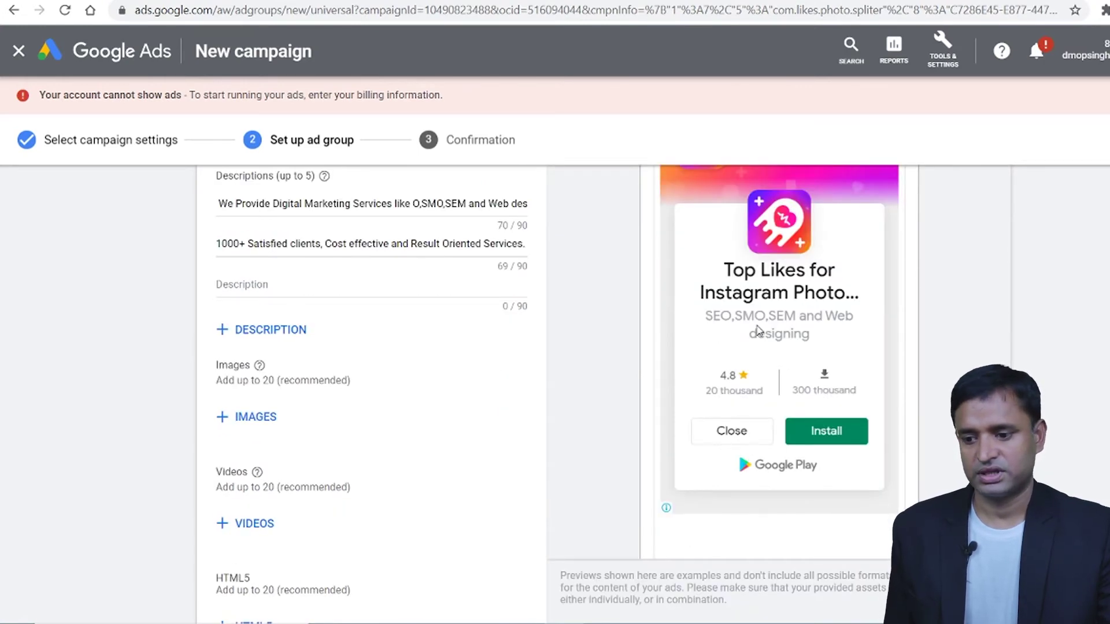
{"action": "scroll", "coordinate": [334, 265], "scroll_direction": "up", "scroll_amount": 2}
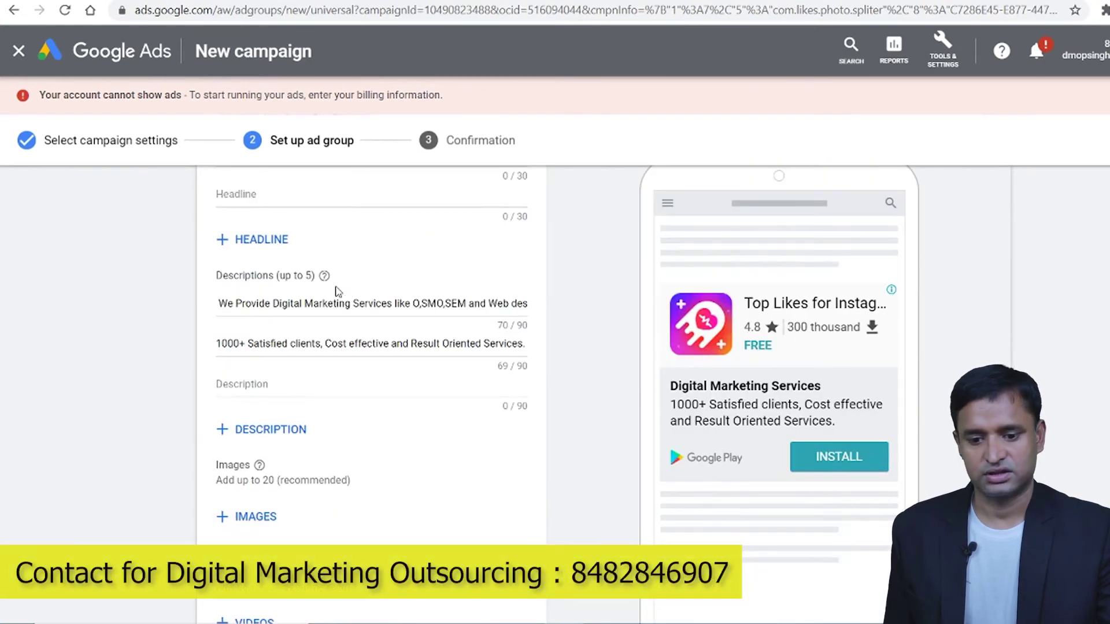
Examine the Search preview of the app ad, including its headline and description text.
{"action": "scroll", "coordinate": [793, 434], "scroll_direction": "up", "scroll_amount": 6}
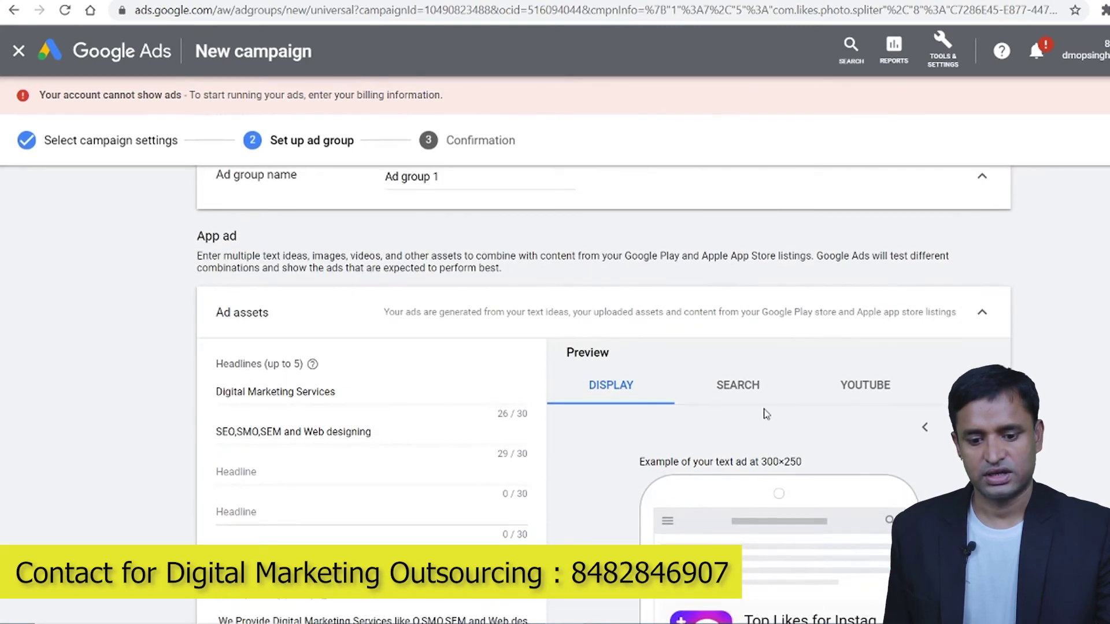
{"action": "left_click", "coordinate": [751, 396]}
{"action": "scroll", "coordinate": [821, 457], "scroll_direction": "down", "scroll_amount": 2}
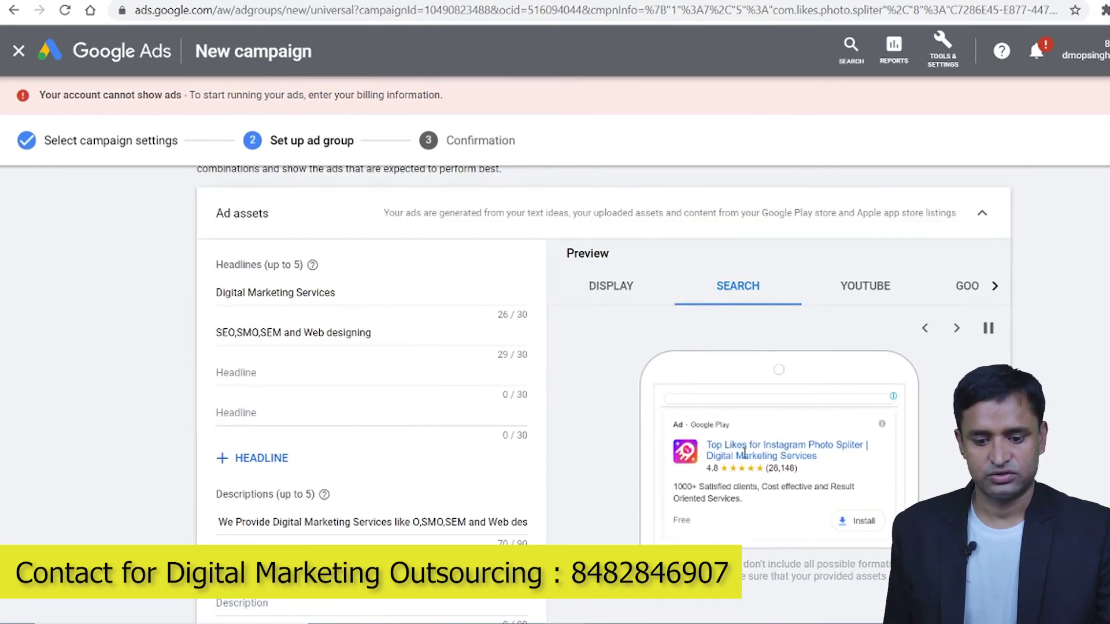
{"action": "left_click_drag", "start_coordinate": [669, 489], "coordinate": [746, 507]}
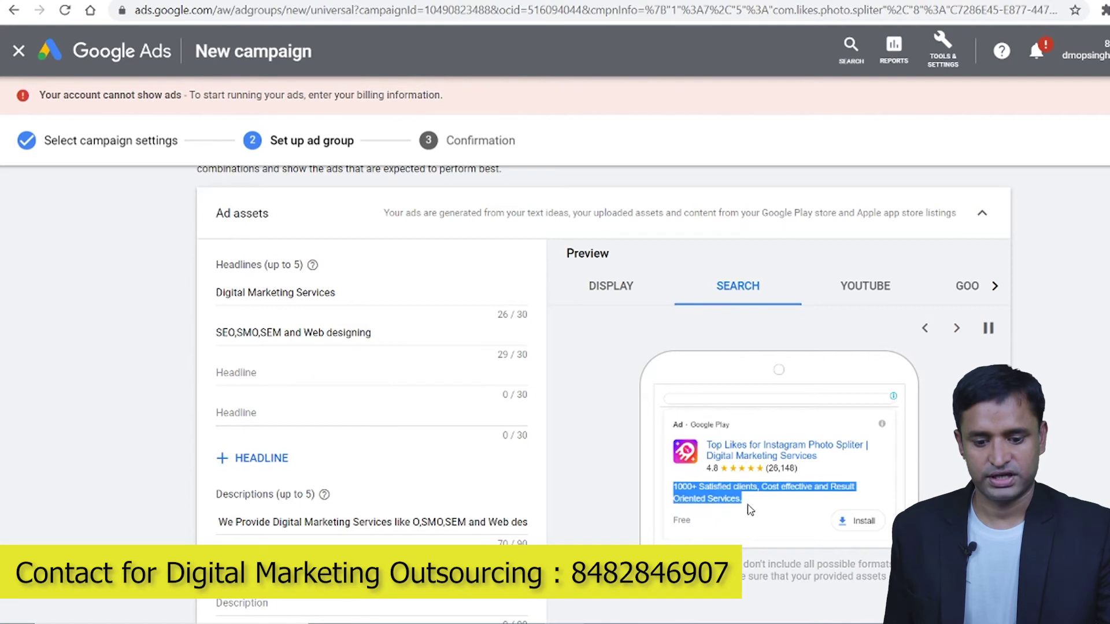
{"action": "left_click", "coordinate": [824, 455]}
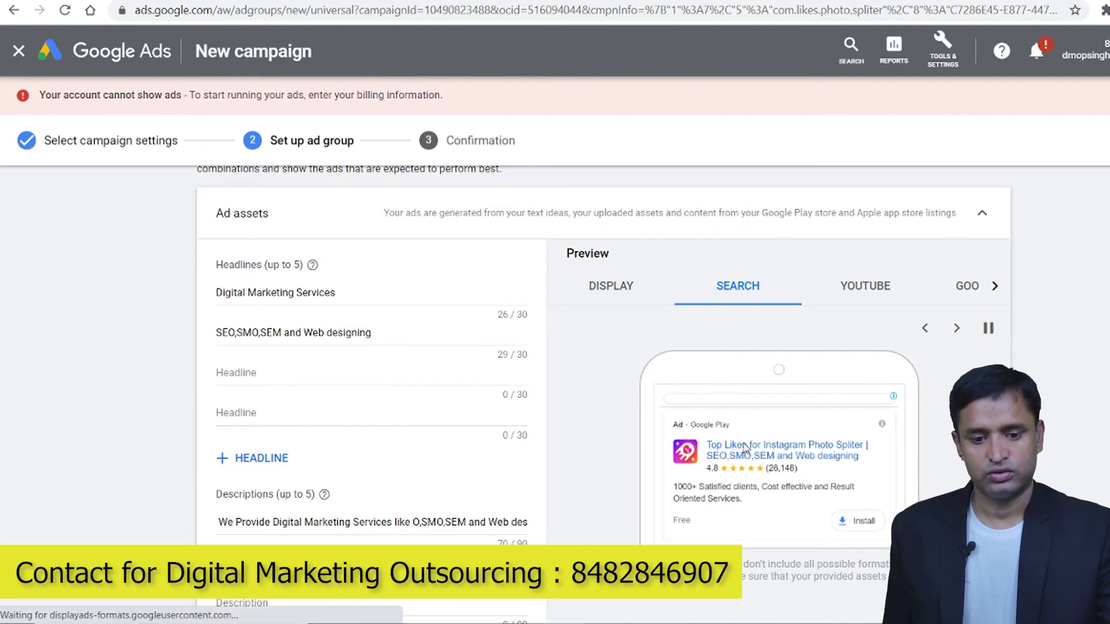
Switch the ad preview back to YouTube and examine the app ad's placement there.
{"action": "left_click", "coordinate": [875, 287]}
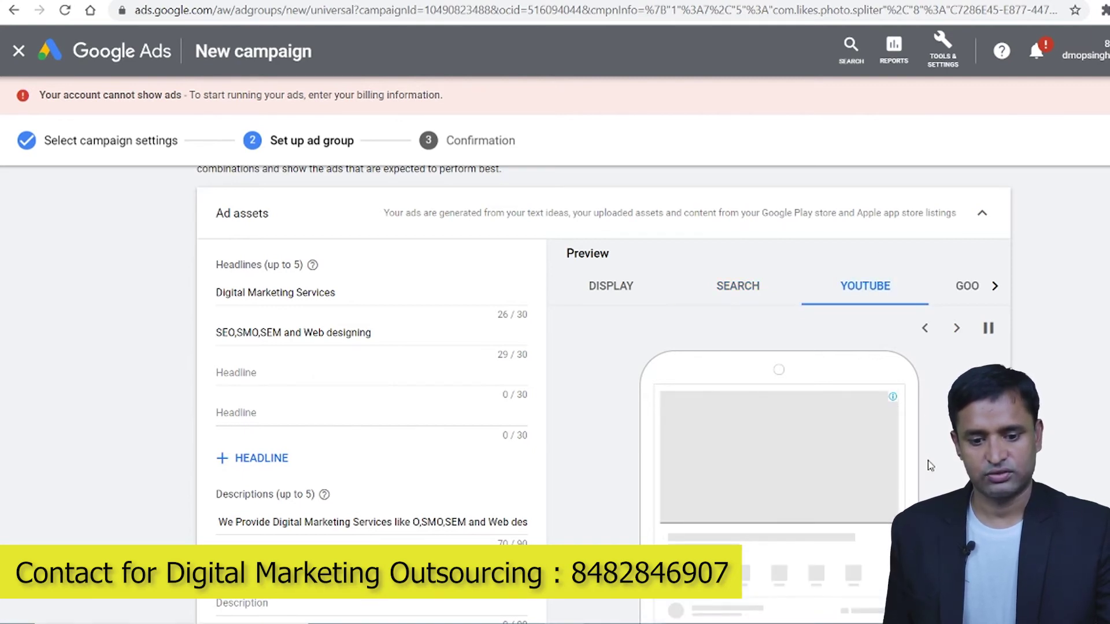
{"action": "scroll", "coordinate": [929, 465], "scroll_direction": "down", "scroll_amount": 2}
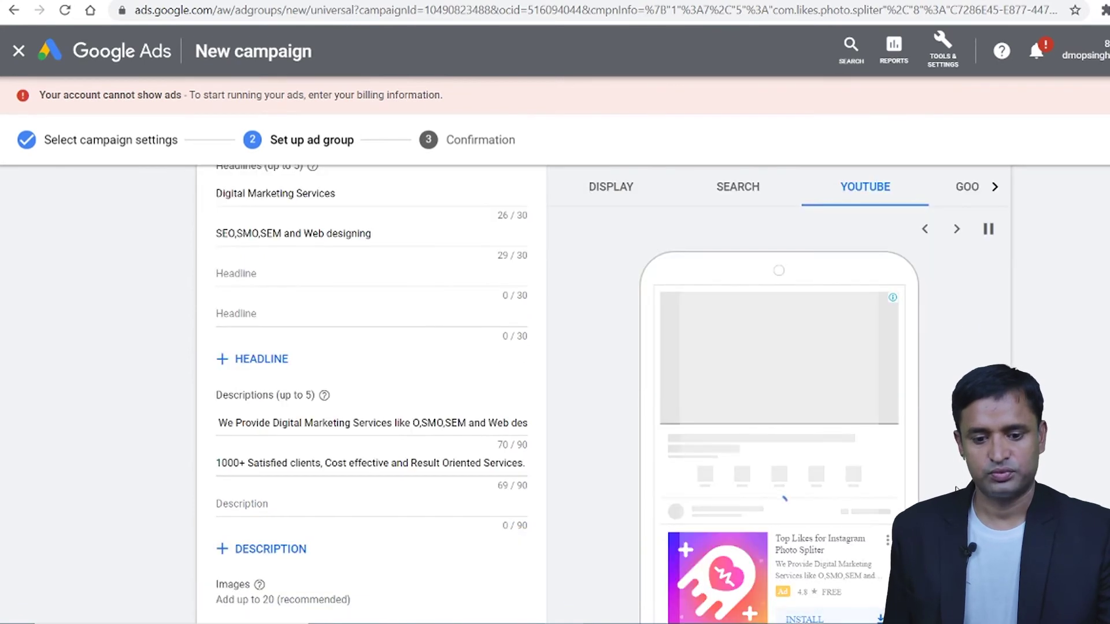
{"action": "scroll", "coordinate": [957, 488], "scroll_direction": "down", "scroll_amount": 2}
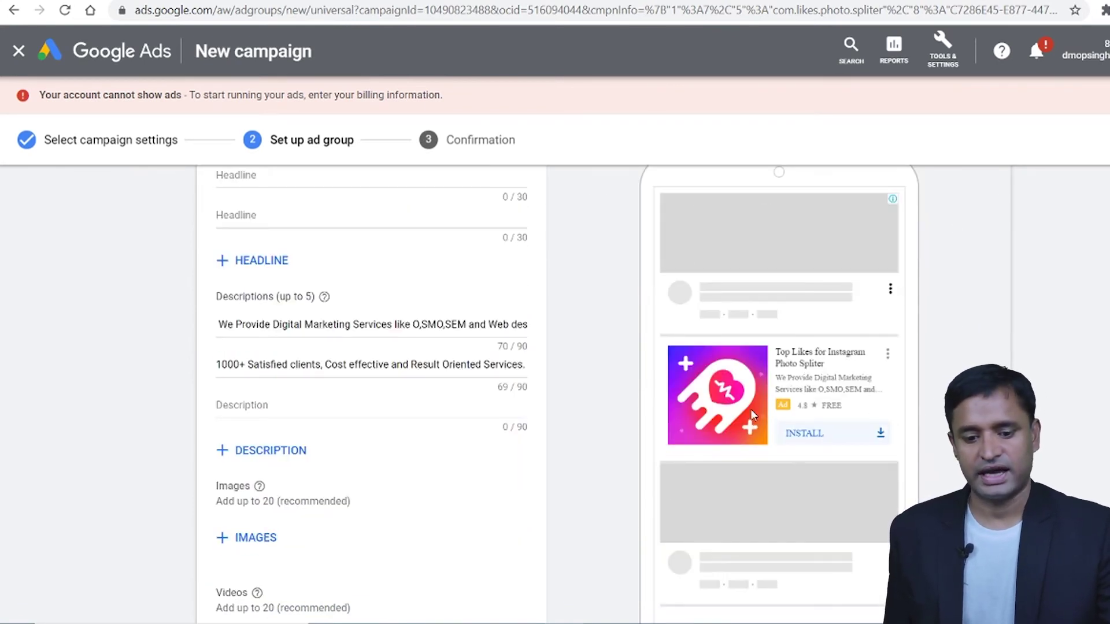
{"action": "scroll", "coordinate": [875, 445], "scroll_direction": "up", "scroll_amount": 5}
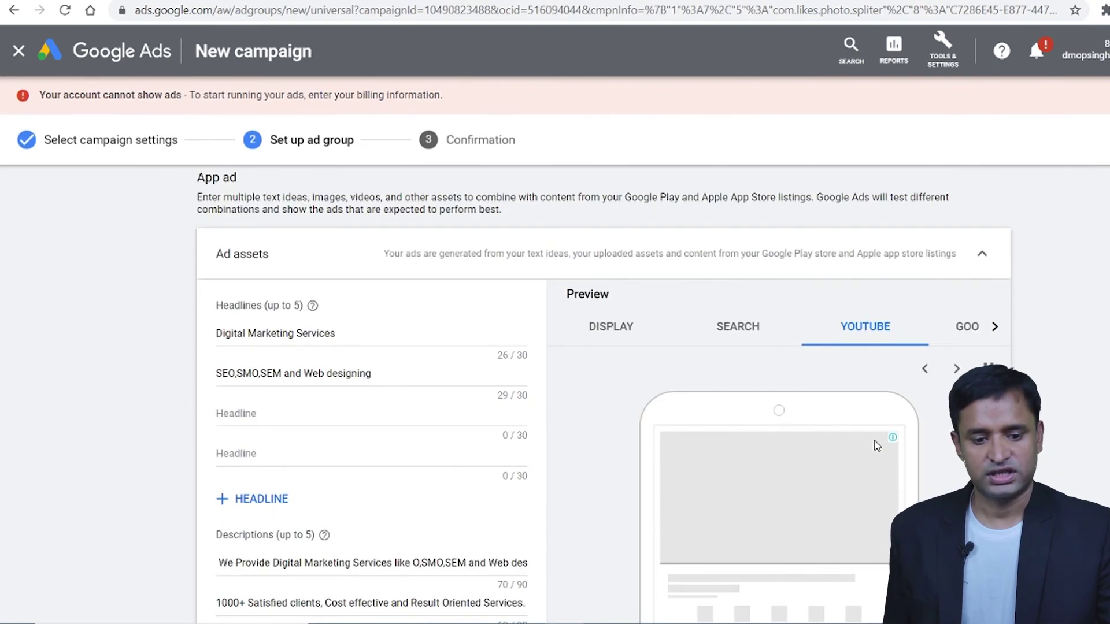
Switch the ad preview to Google Play and examine how the app ad appears in its different placements.
{"action": "left_click", "coordinate": [967, 326]}
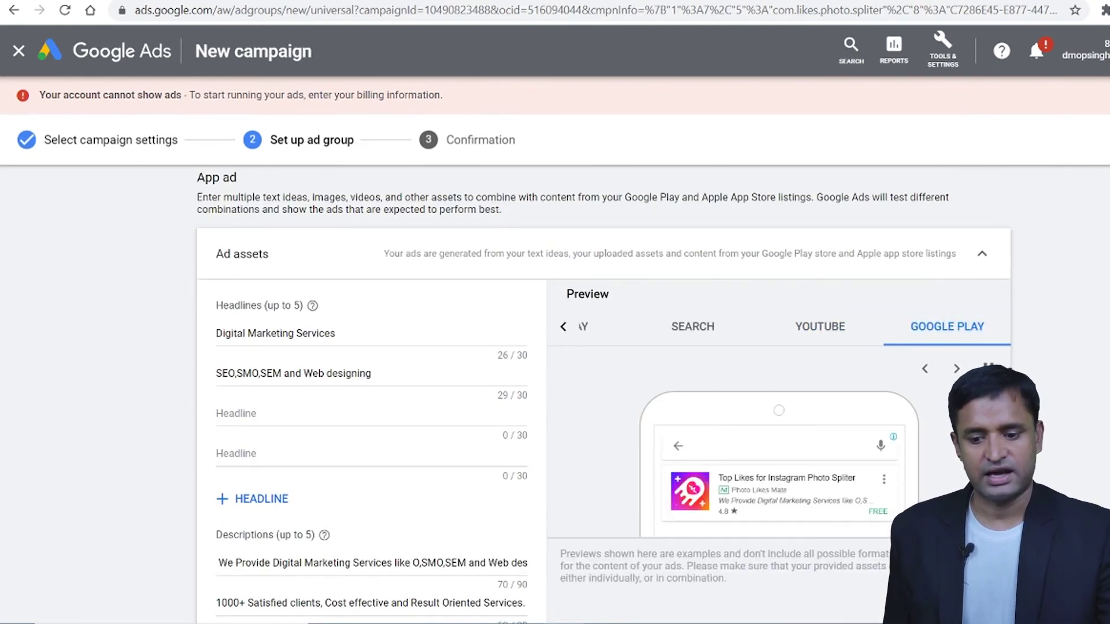
{"action": "scroll", "coordinate": [907, 345], "scroll_direction": "down", "scroll_amount": 5}
{"action": "scroll", "coordinate": [907, 345], "scroll_direction": "up", "scroll_amount": 4}
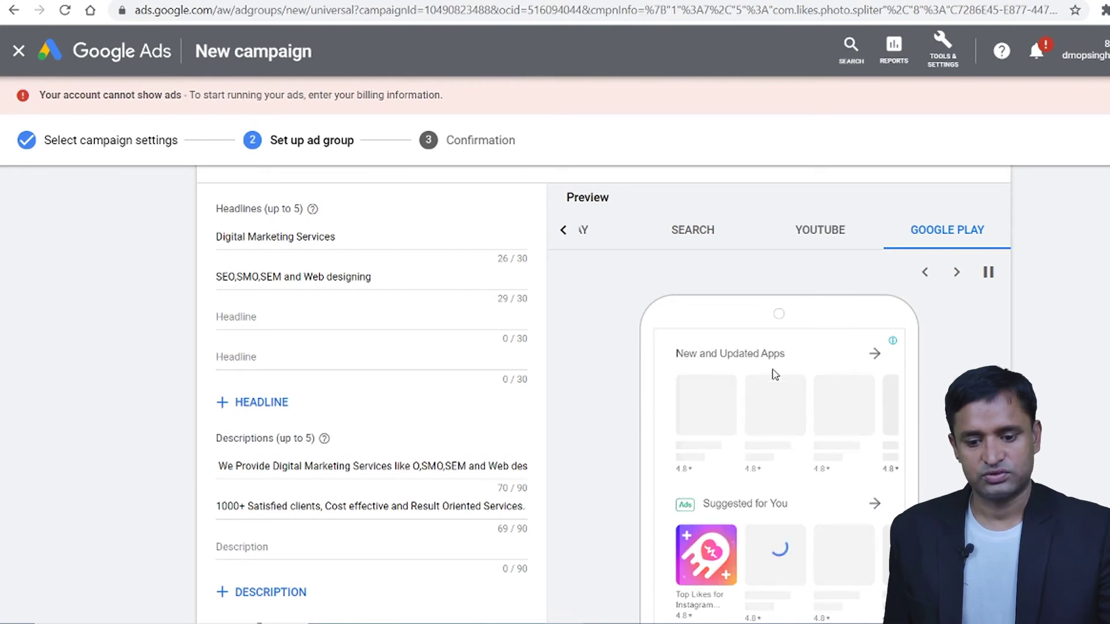
{"action": "scroll", "coordinate": [723, 424], "scroll_direction": "up", "scroll_amount": 2}
Save the ad group without images, videos or HTML5 assets and continue from the campaign summary to the new campaign.
{"action": "scroll", "coordinate": [664, 462], "scroll_direction": "down", "scroll_amount": 10}
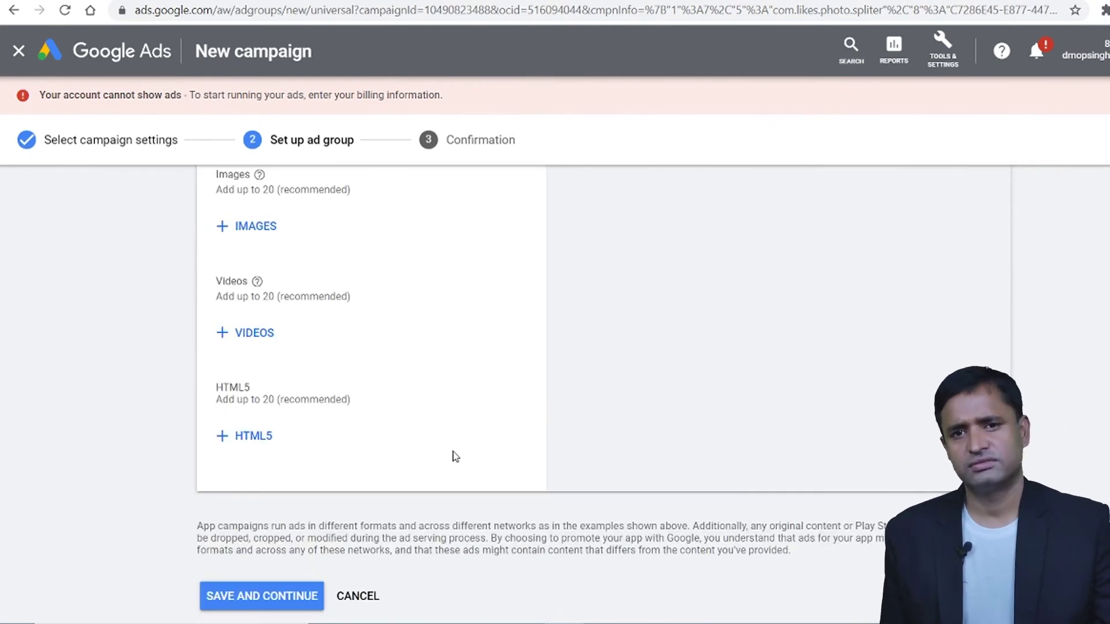
{"action": "left_click", "coordinate": [255, 601]}
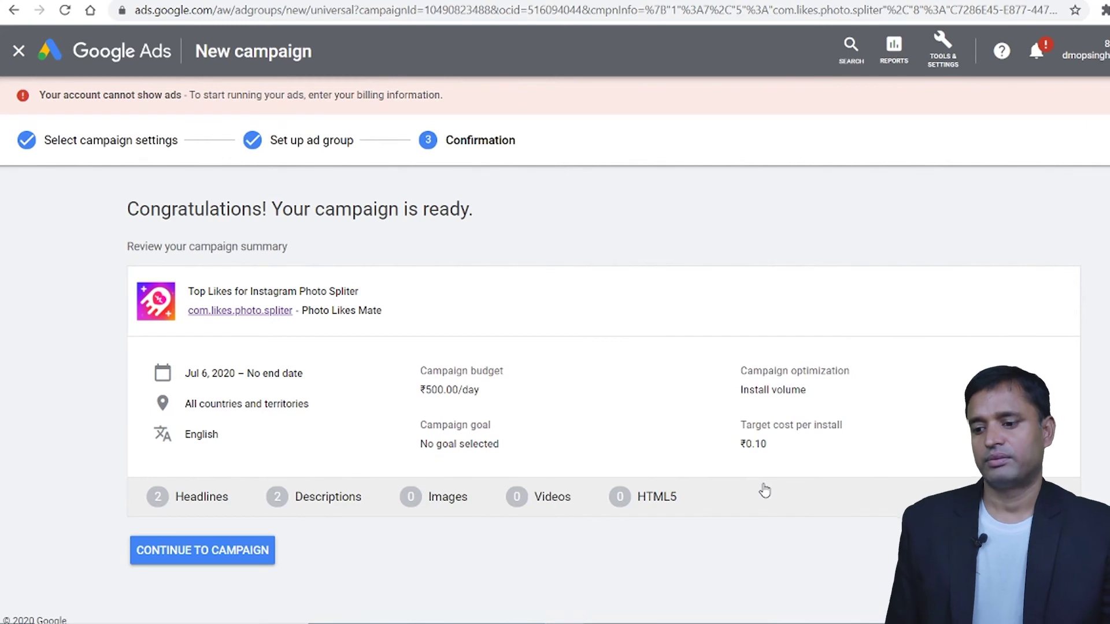
{"action": "left_click_drag", "start_coordinate": [132, 207], "coordinate": [305, 232]}
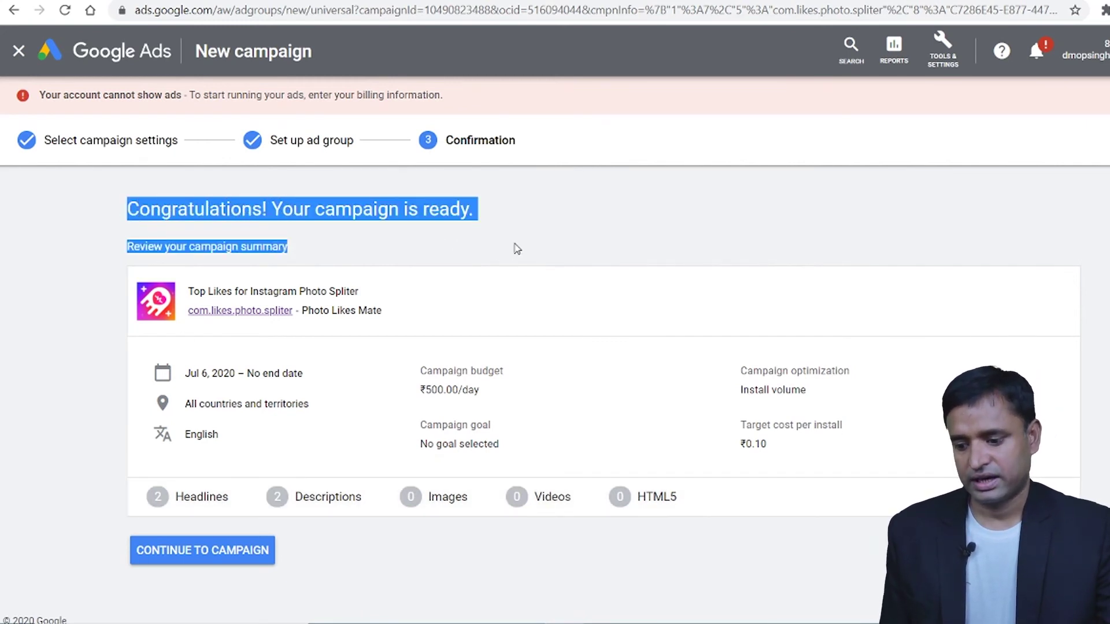
{"action": "left_click", "coordinate": [204, 551]}
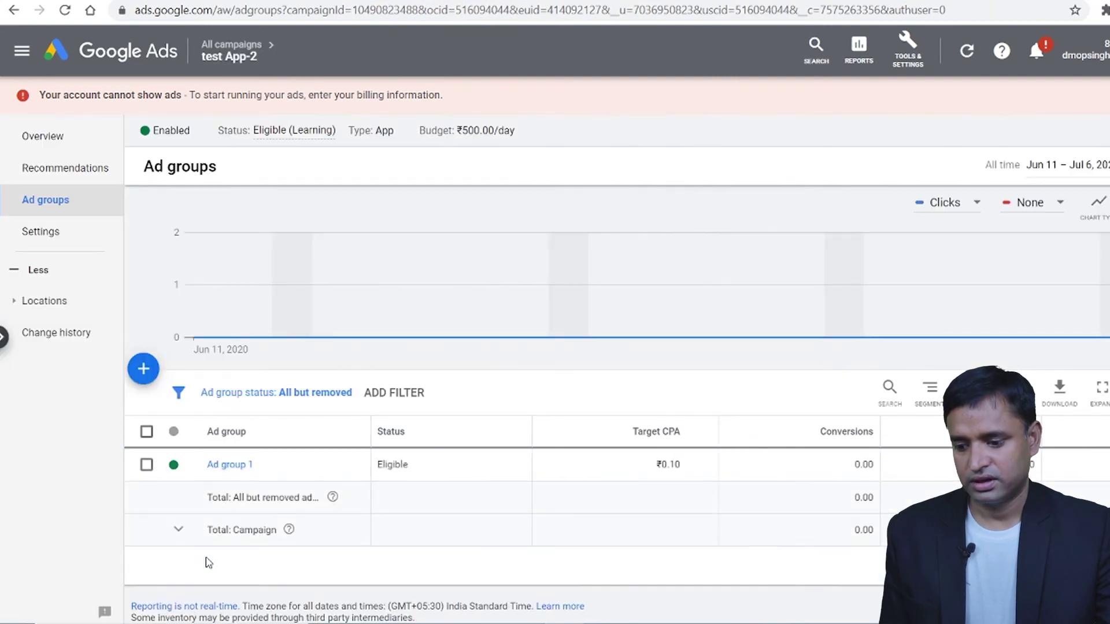
Open Ad group 1 of the test App-2 campaign and check the list of its app install ad assets.
{"action": "left_click", "coordinate": [218, 465]}
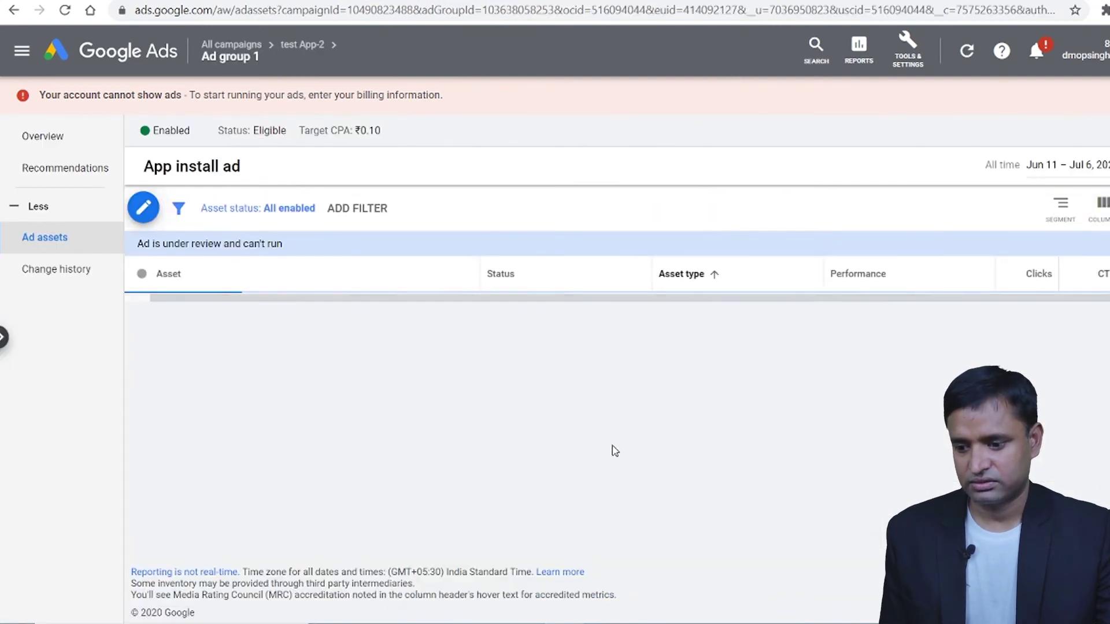
{"action": "left_click", "coordinate": [9, 11]}
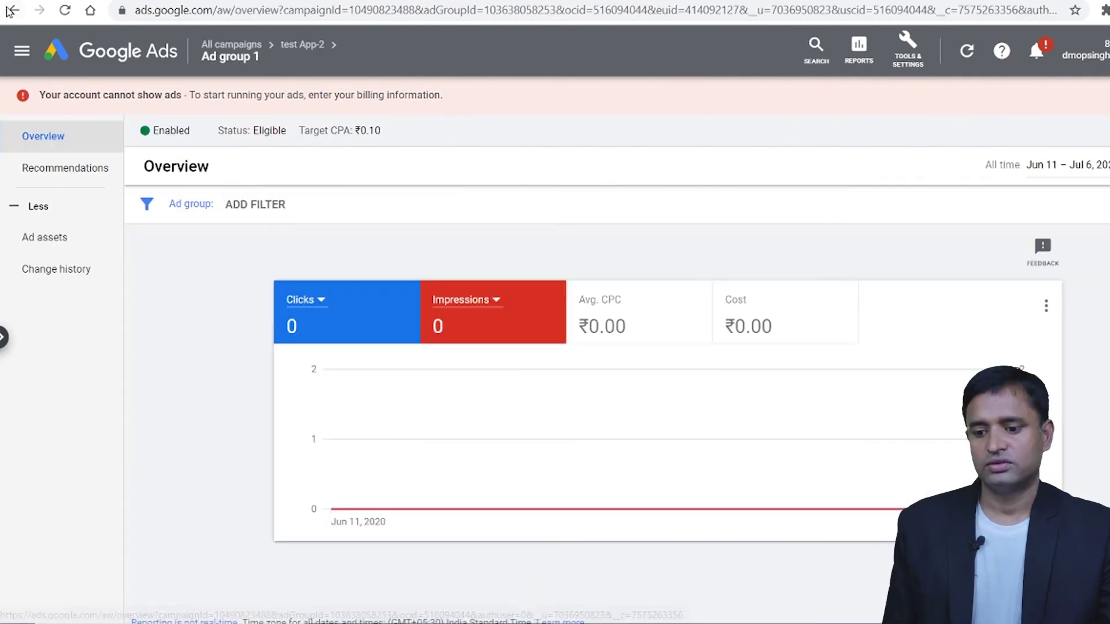
{"action": "left_click", "coordinate": [9, 12]}
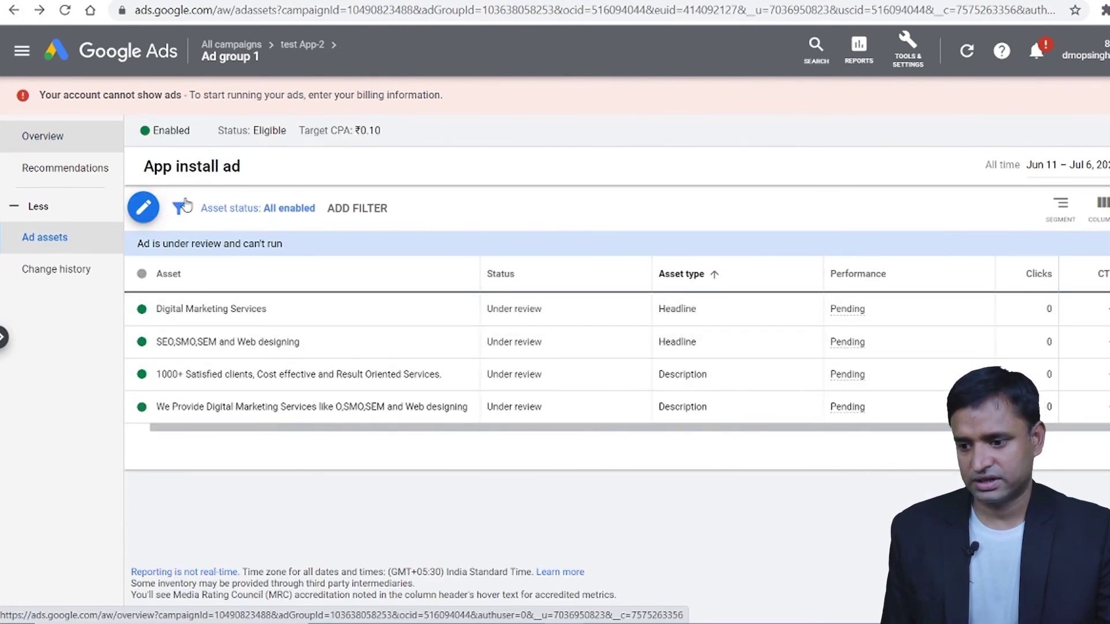
Open the app install ad for editing and review its headlines, descriptions, media asset sections and Display preview.
{"action": "left_click", "coordinate": [143, 207]}
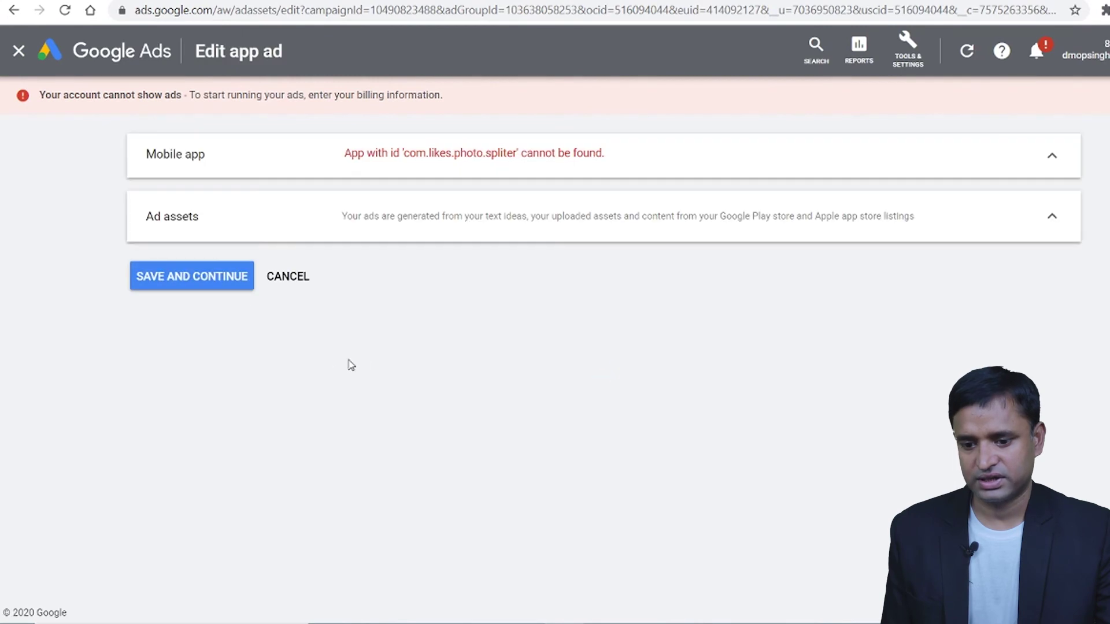
{"action": "scroll", "coordinate": [582, 542], "scroll_direction": "down", "scroll_amount": 3}
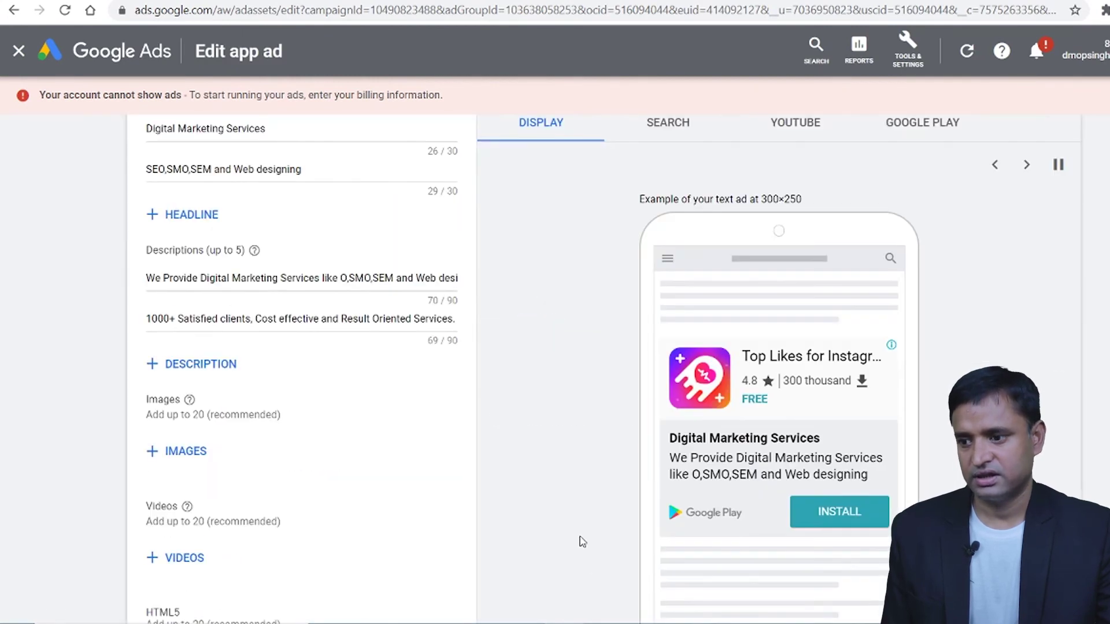
{"action": "left_click", "coordinate": [15, 10]}
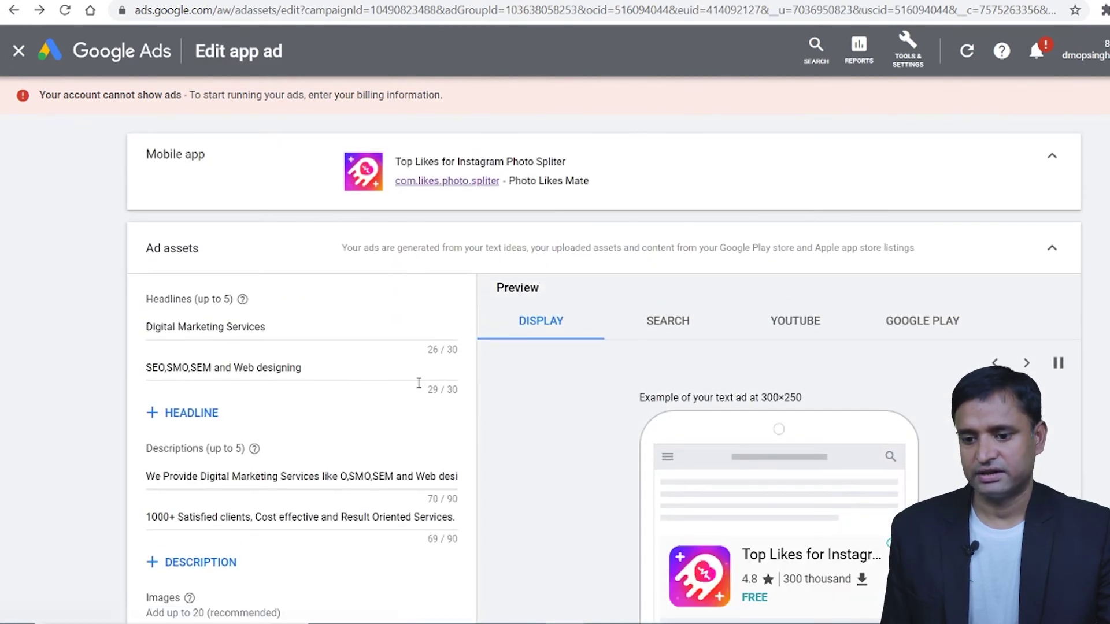